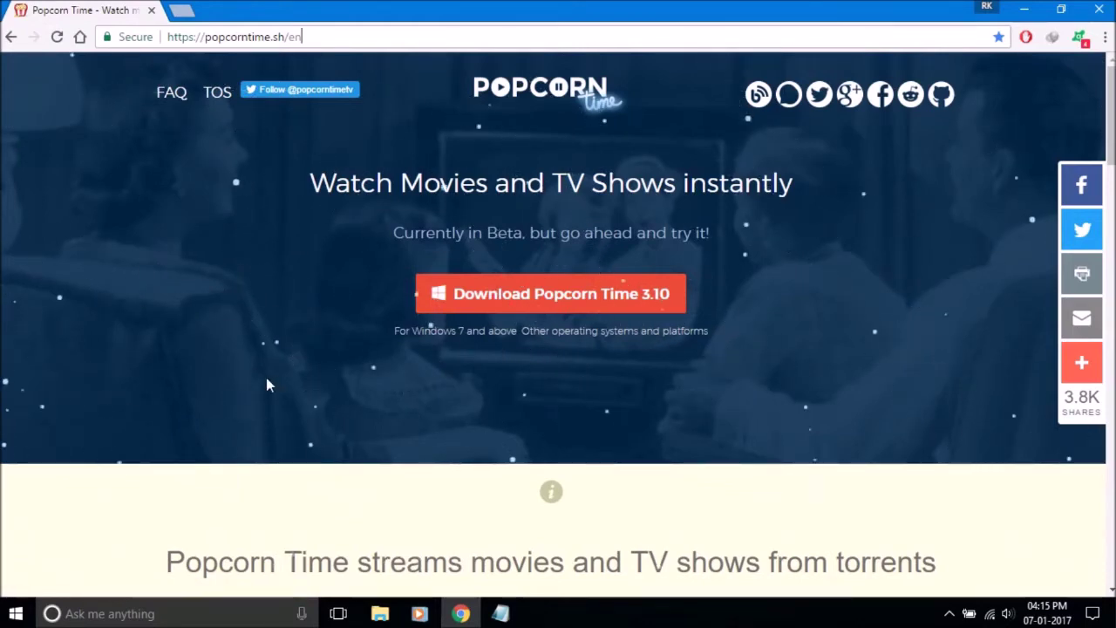
Step: Download the Windows version of Popcorn Time 3.10 from the platform list, saving it as E:\Popcorn-Time-0.3.10-Setup.exe
scroll(266, 378, "down", 5)
scroll(269, 381, "down", 5)
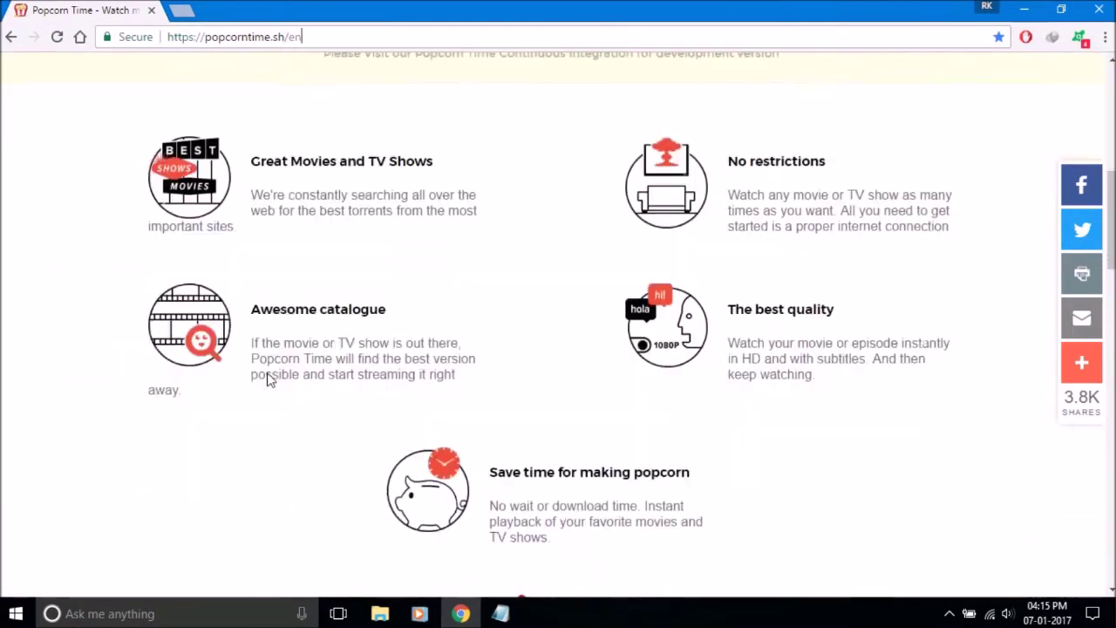
scroll(269, 381, "down", 4)
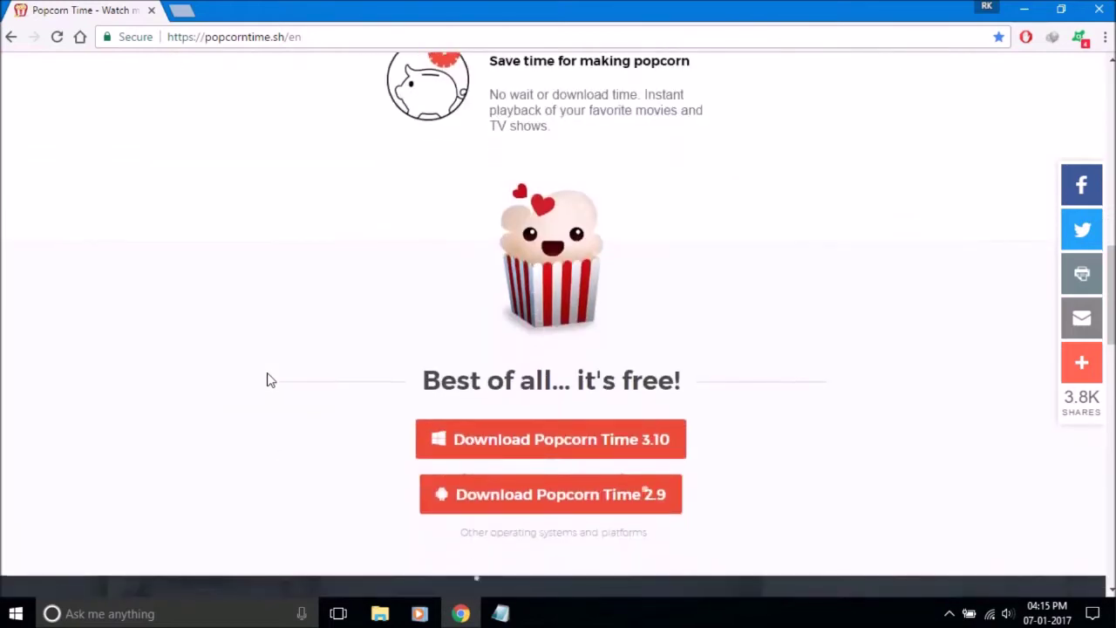
scroll(267, 375, "down", 5)
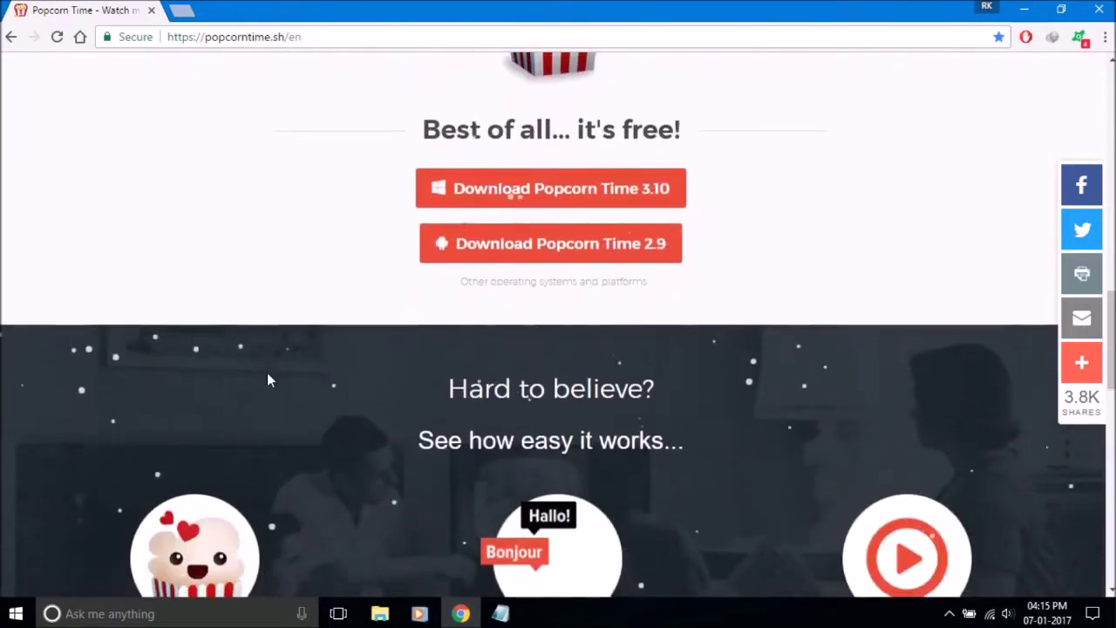
scroll(269, 380, "down", 5)
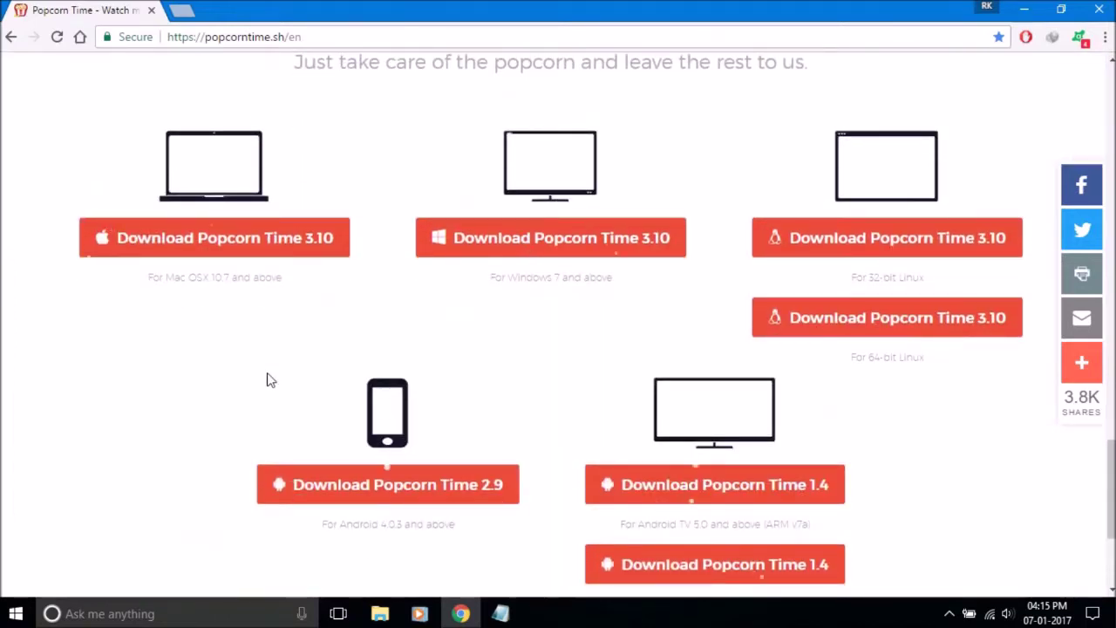
scroll(267, 380, "down", 1)
scroll(267, 377, "up", 1)
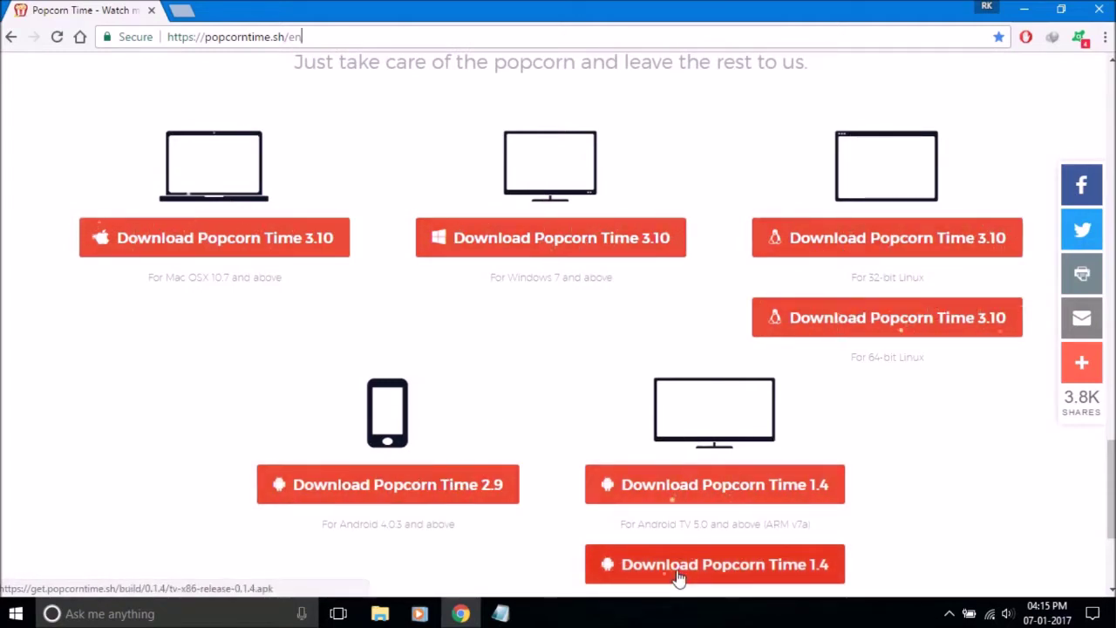
left_click(560, 257)
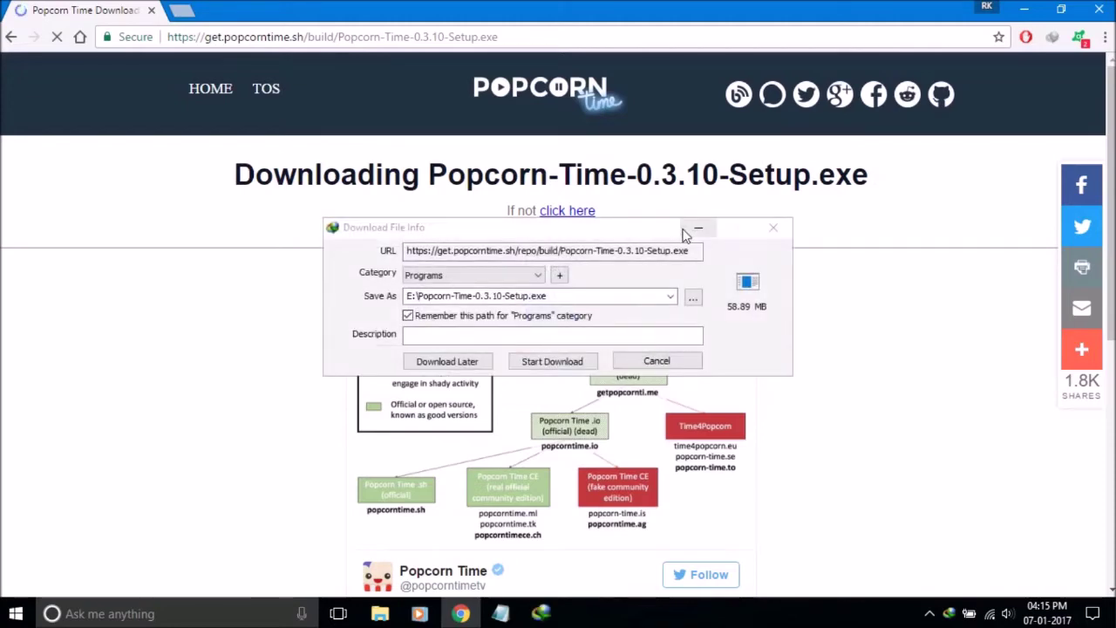
left_click(553, 361)
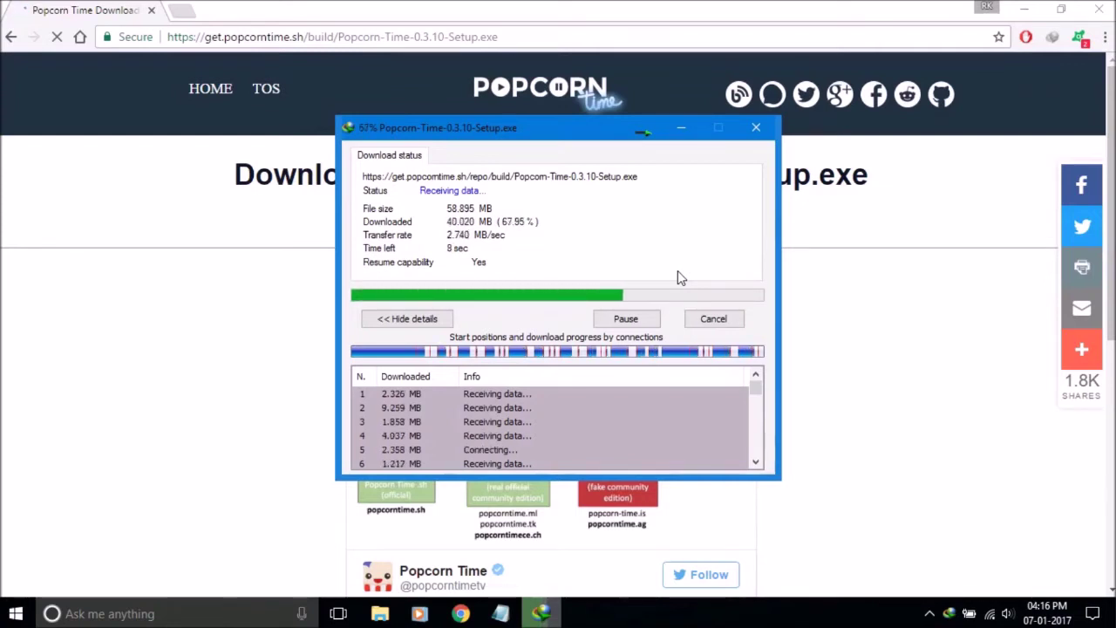
Step: Minimize the browser window to leave the desktop clear during the download
left_click(1026, 16)
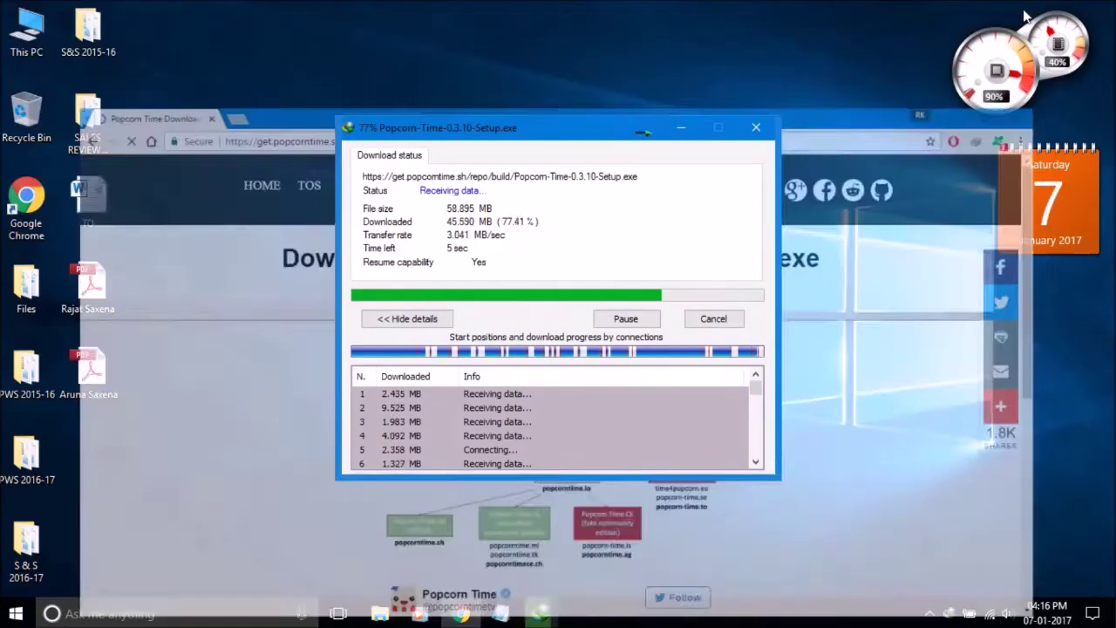
right_click(833, 174)
left_click(859, 222)
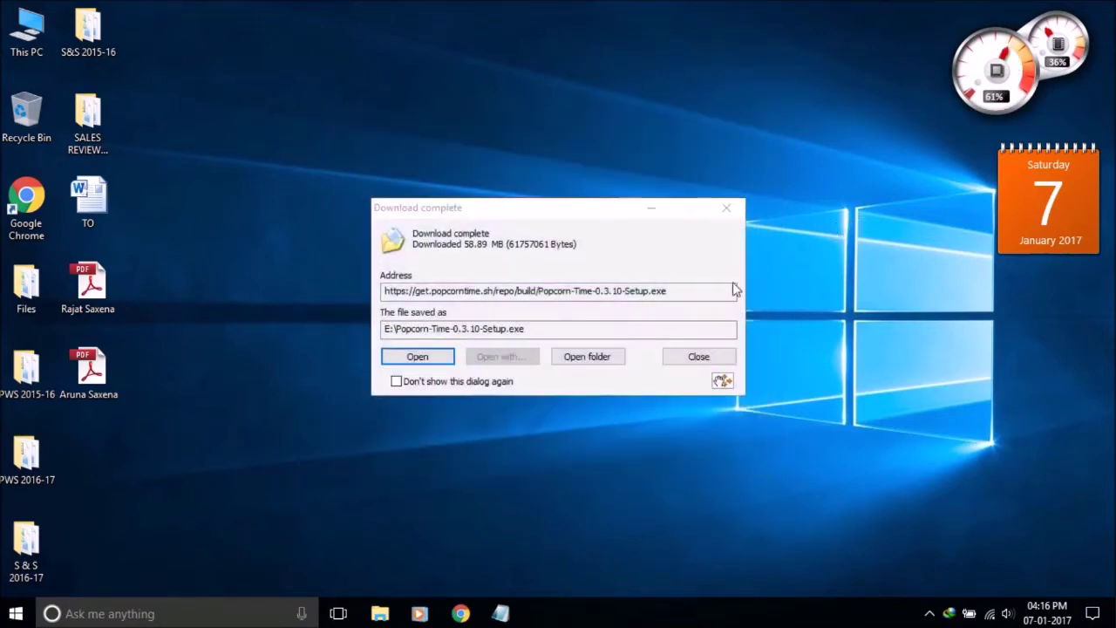
Step: Run the downloaded setup file, accept the license agreement and start the Popcorn-Time 0.3.10 installation with its details shown
left_click(413, 358)
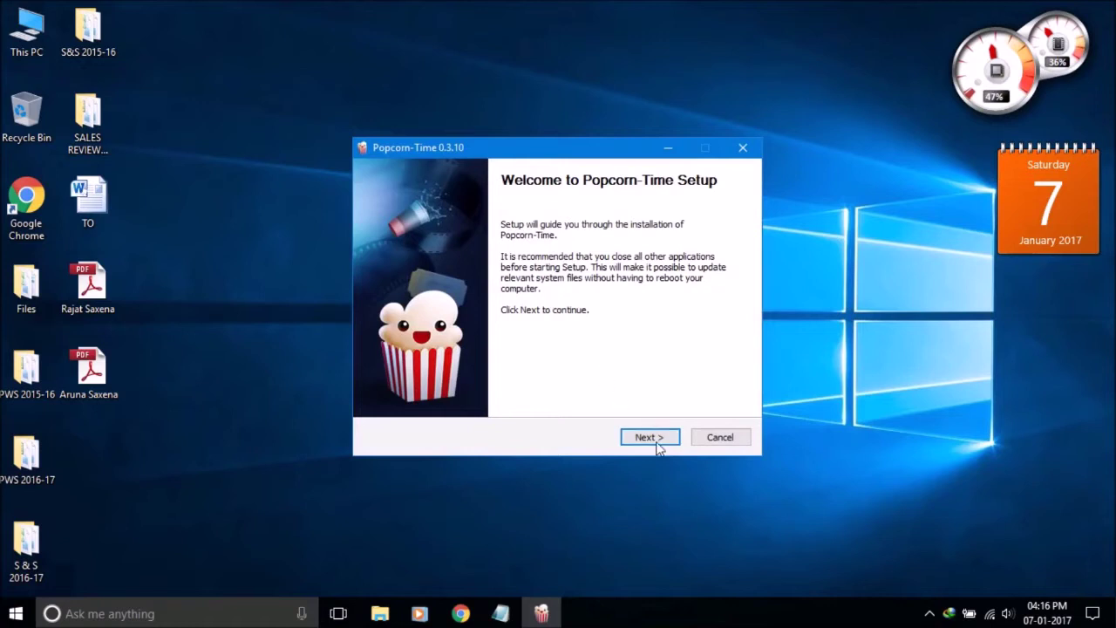
left_click(661, 441)
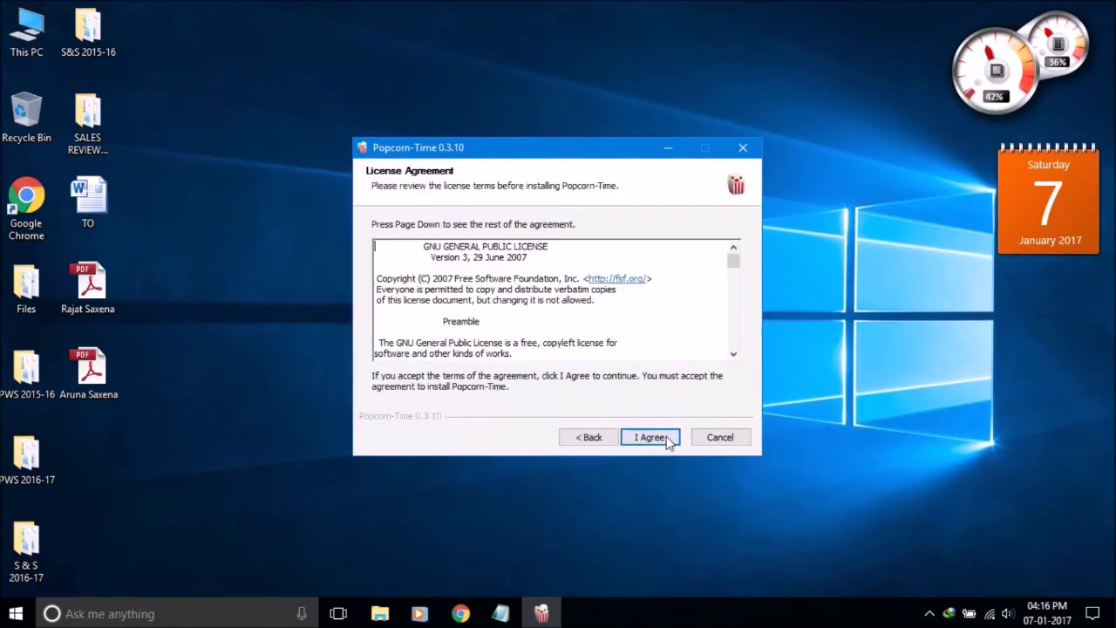
left_click(667, 442)
left_click(669, 441)
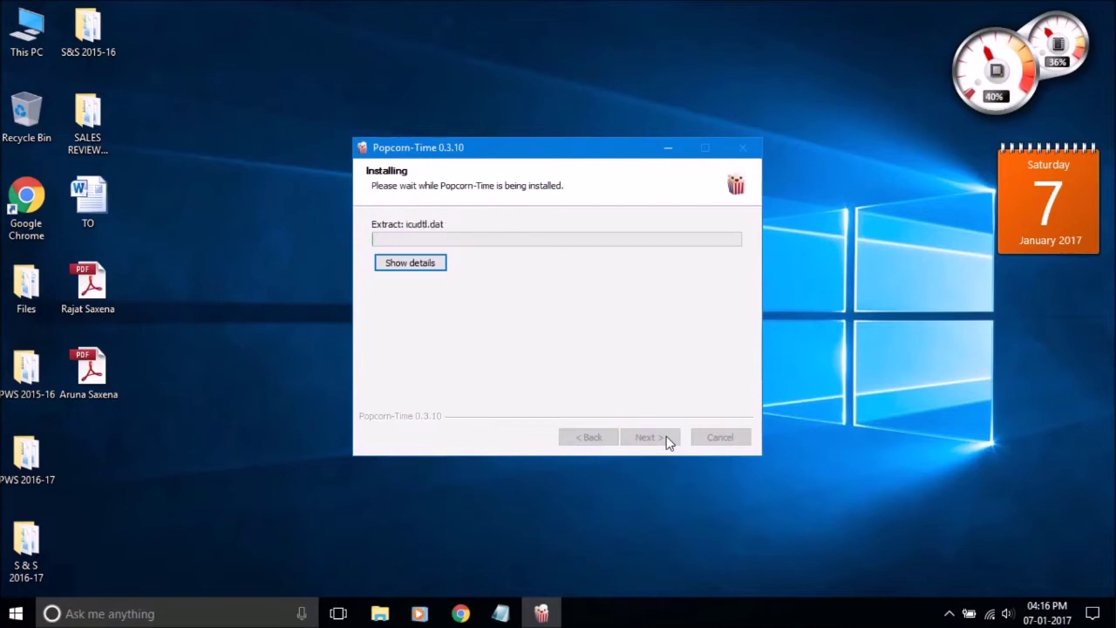
left_click_drag(565, 159, 511, 84)
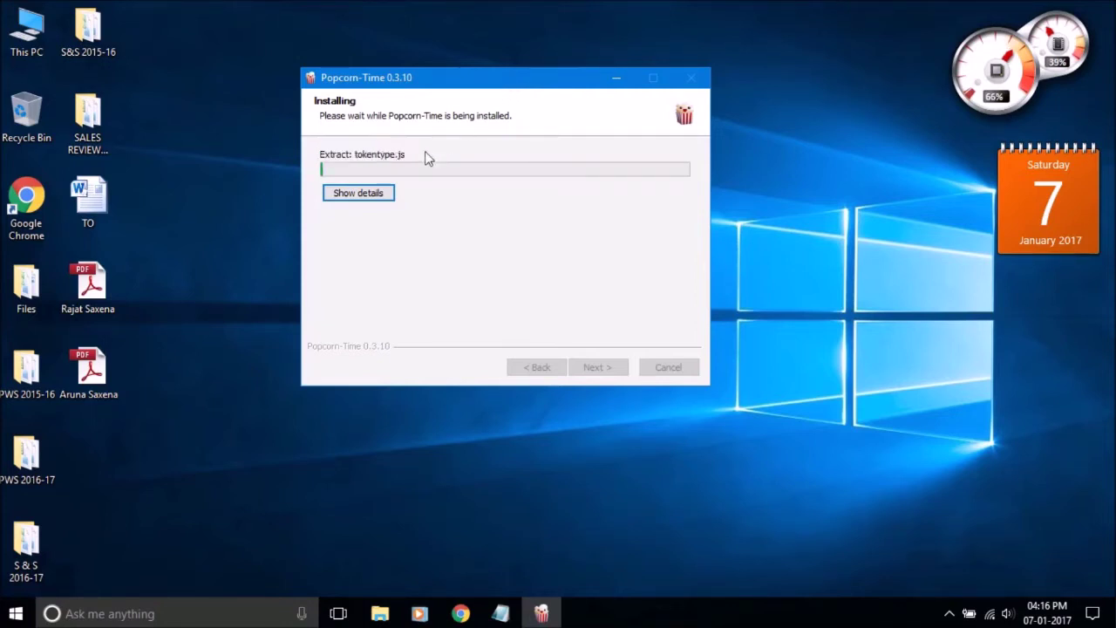
left_click(369, 193)
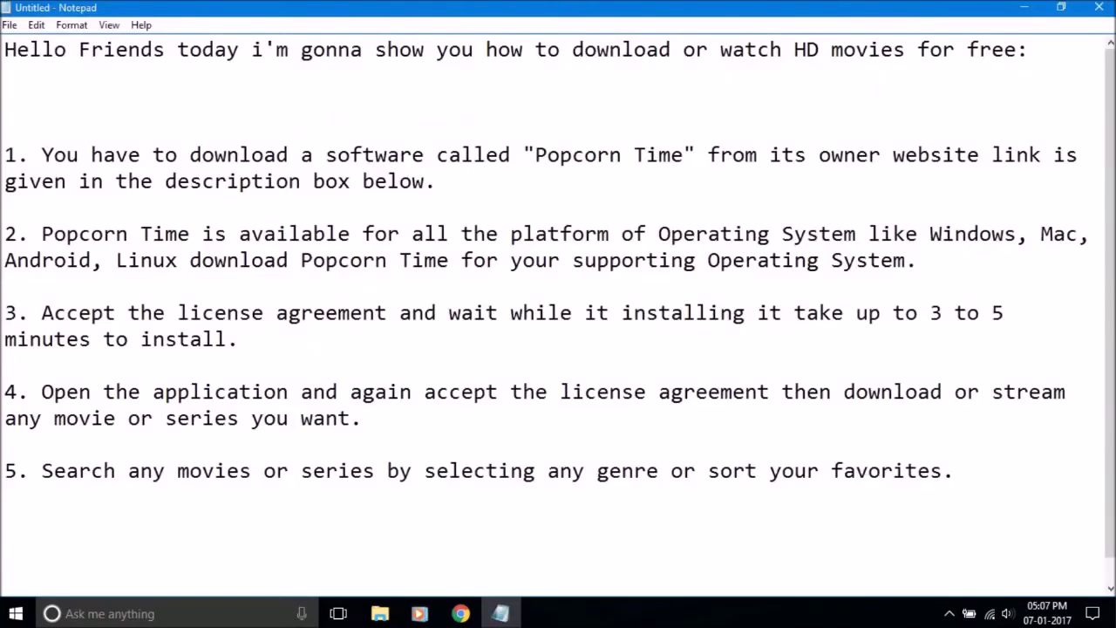
Step: Highlight instructions 3 to 5 of the Notepad notes one after another for reading, leaving the text unselected
left_click_drag(41, 312, 1004, 312)
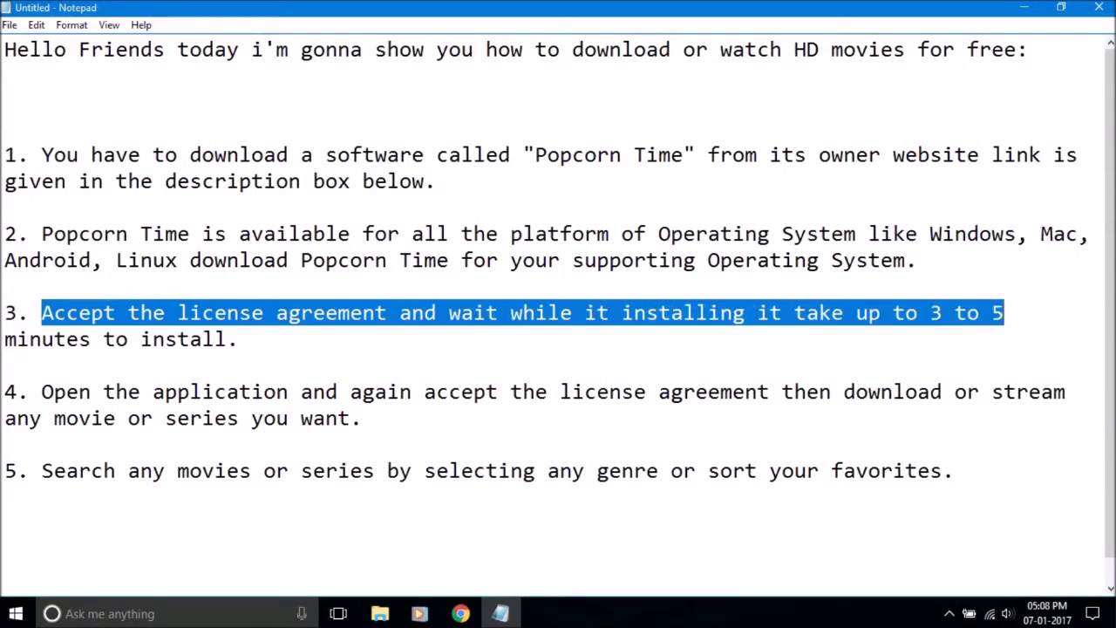
left_click_drag(4, 338, 227, 338)
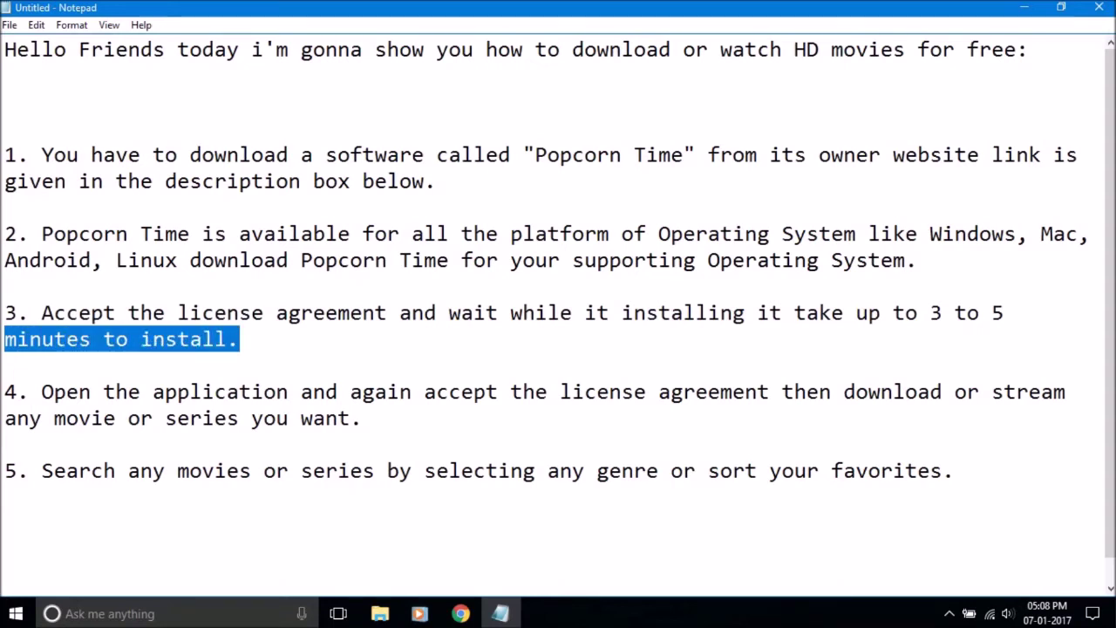
left_click(239, 338)
left_click_drag(41, 391, 1053, 391)
left_click_drag(4, 417, 362, 417)
left_click(362, 418)
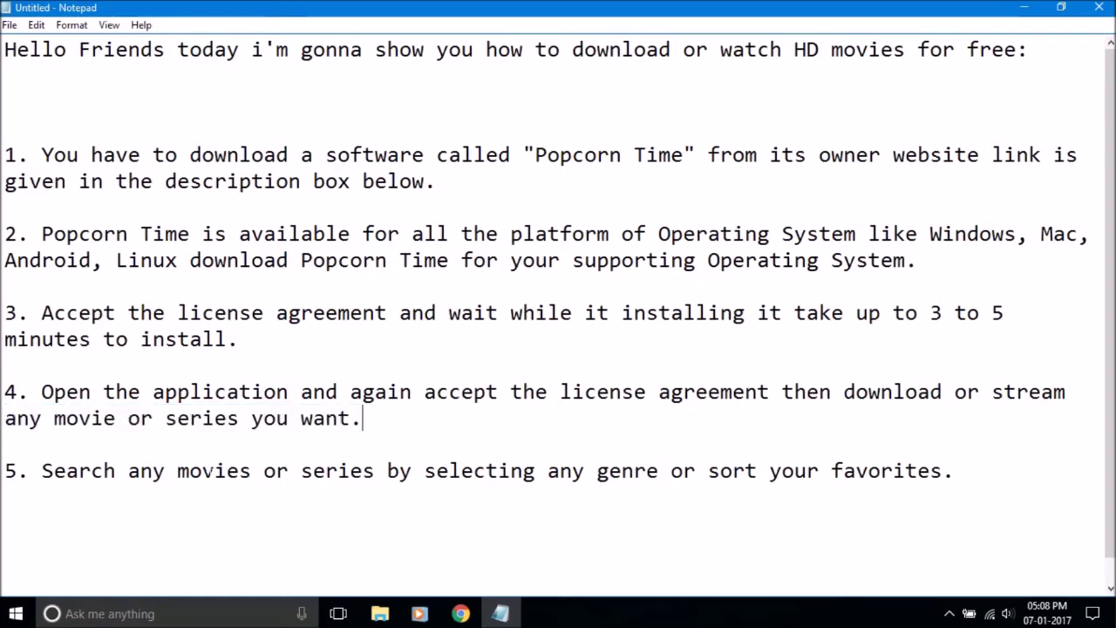
left_click_drag(42, 471, 943, 471)
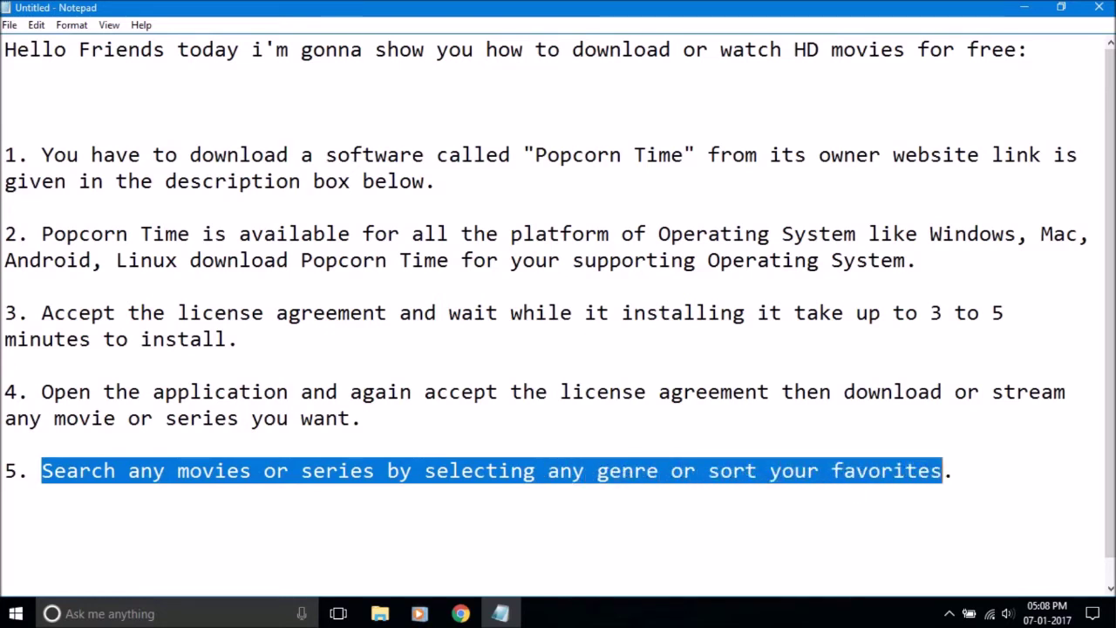
key("Right")
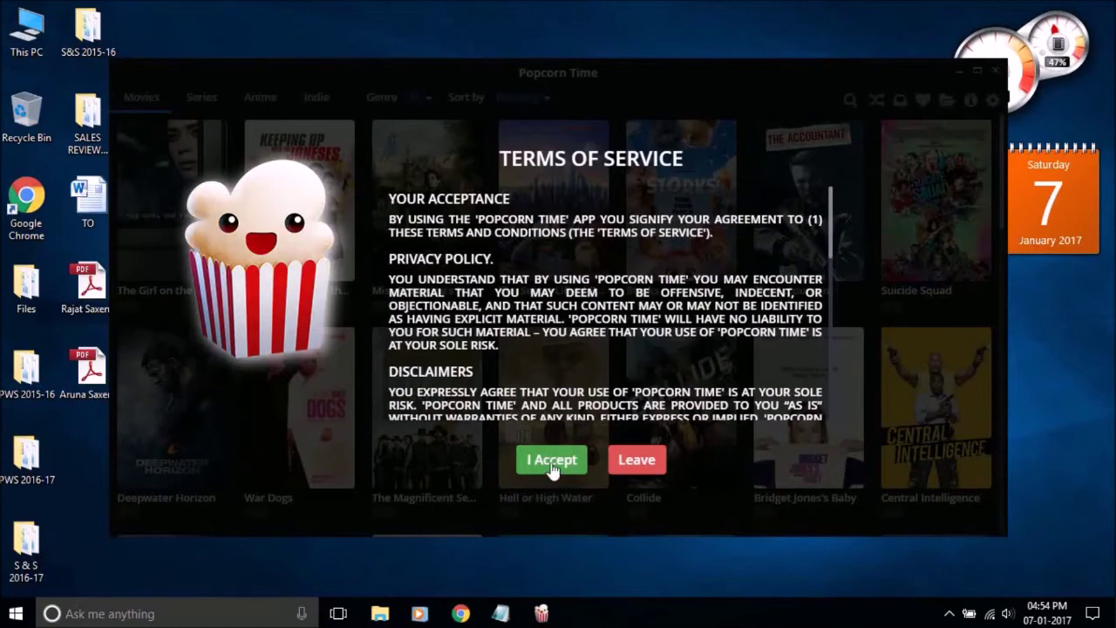
Step: Accept the terms of service in Popcorn Time and browse the trending movies
left_click(550, 462)
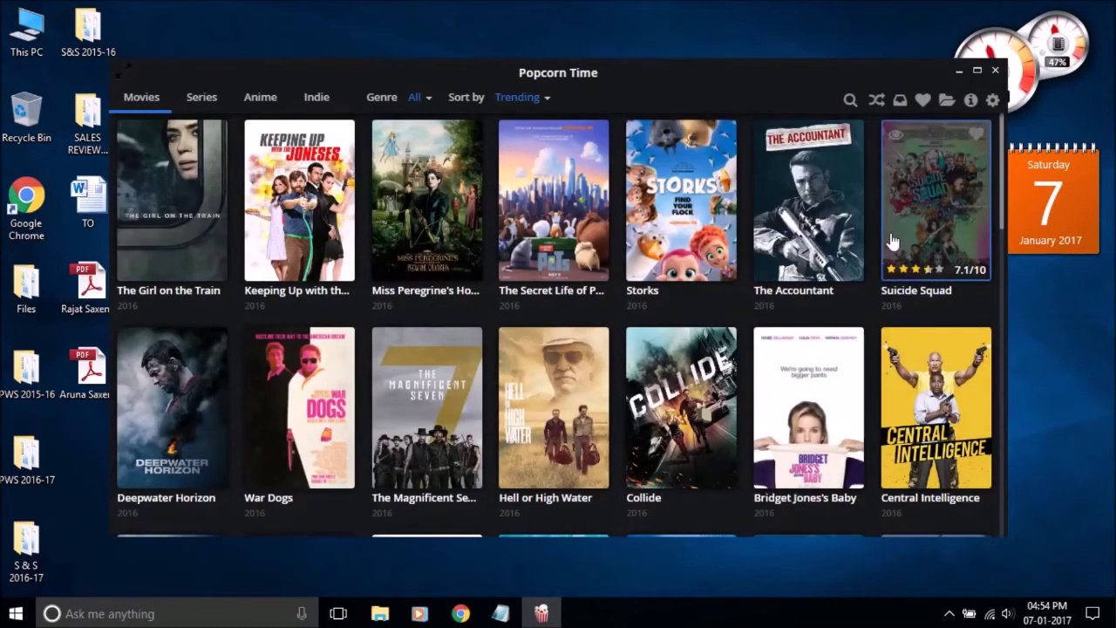
scroll(617, 241, "down", 1)
scroll(616, 241, "down", 2)
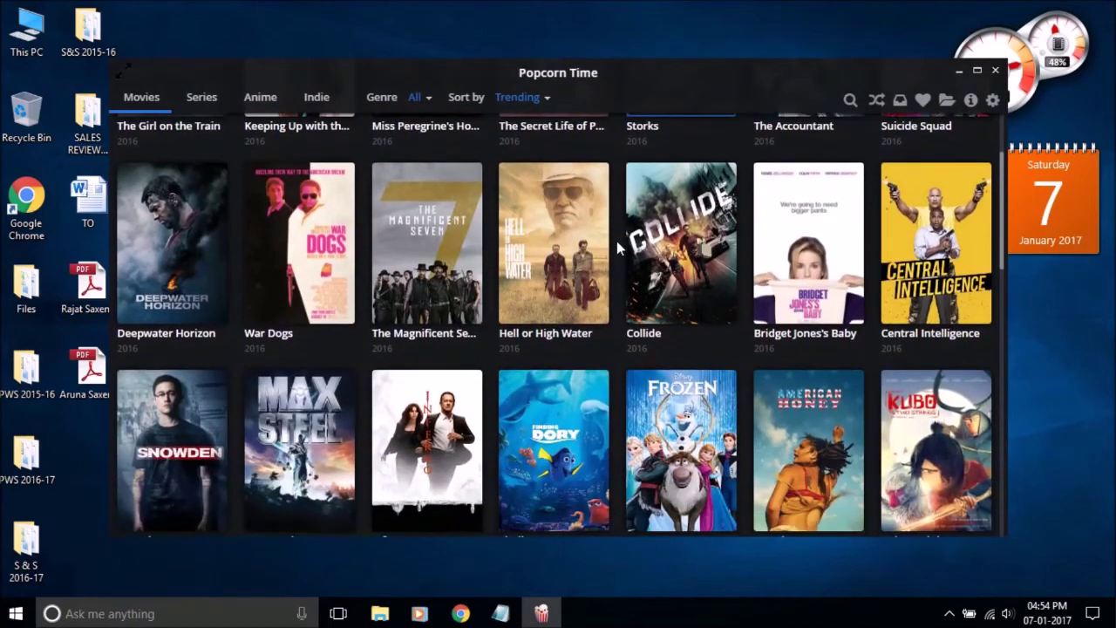
scroll(616, 247, "down", 2)
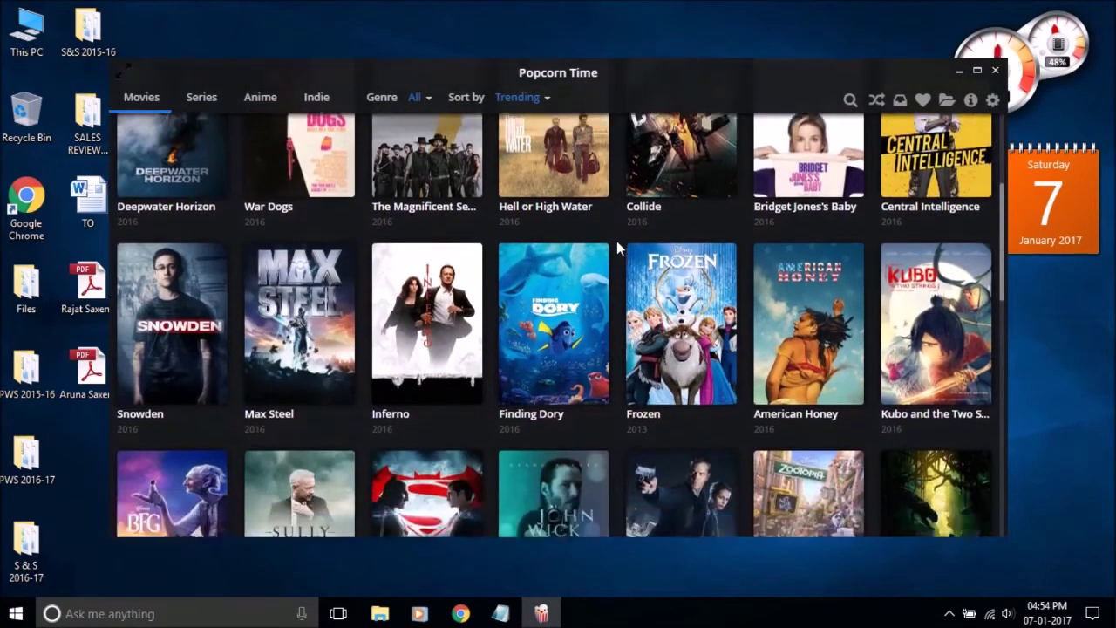
scroll(616, 241, "down", 2)
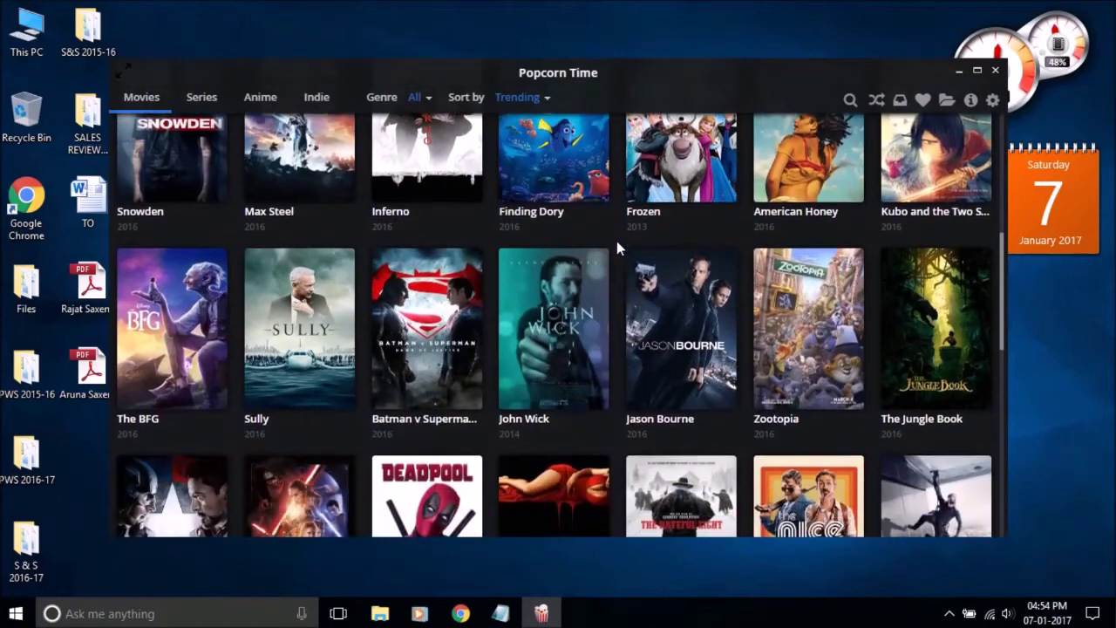
scroll(617, 241, "down", 1)
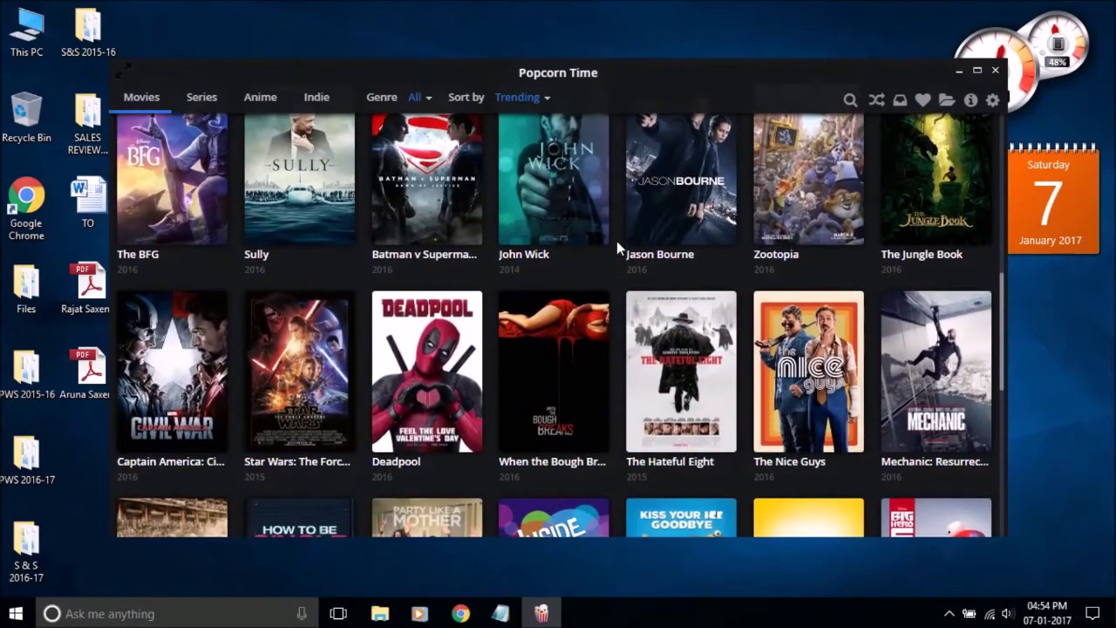
scroll(616, 241, "up", 7)
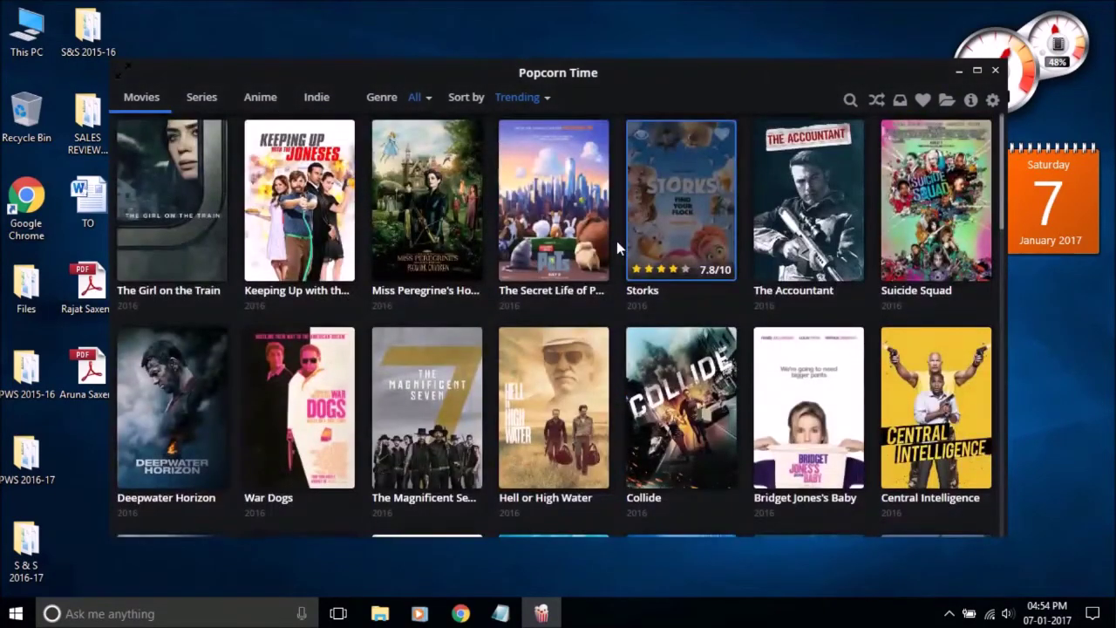
Step: Search the movies for "Captain america civil war" and open the details of Captain America: Civil War
left_click(851, 101)
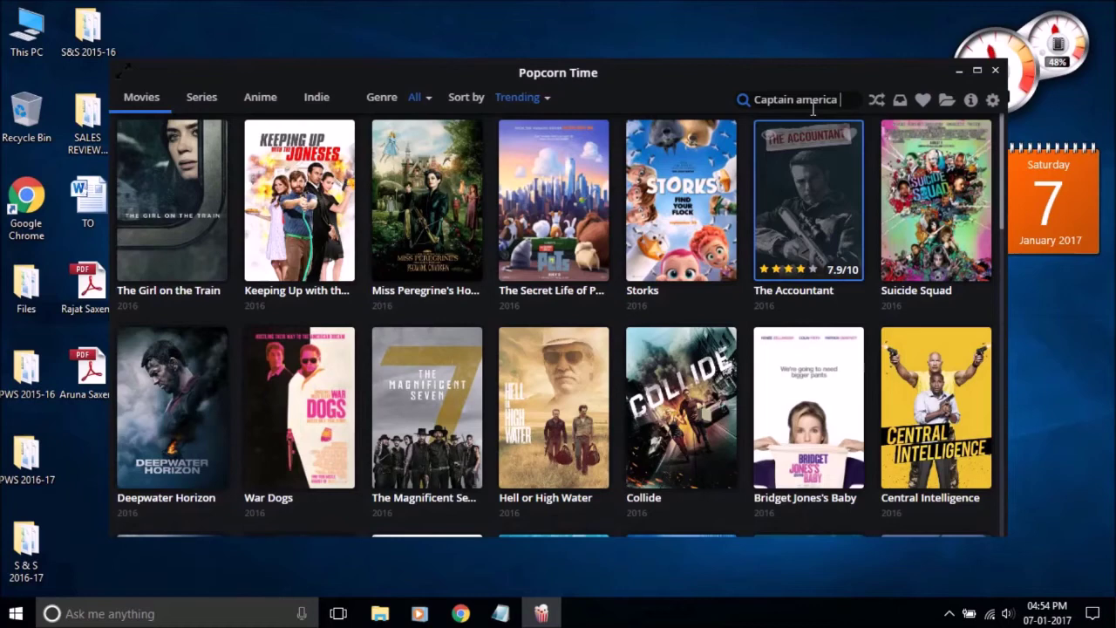
type("ar")
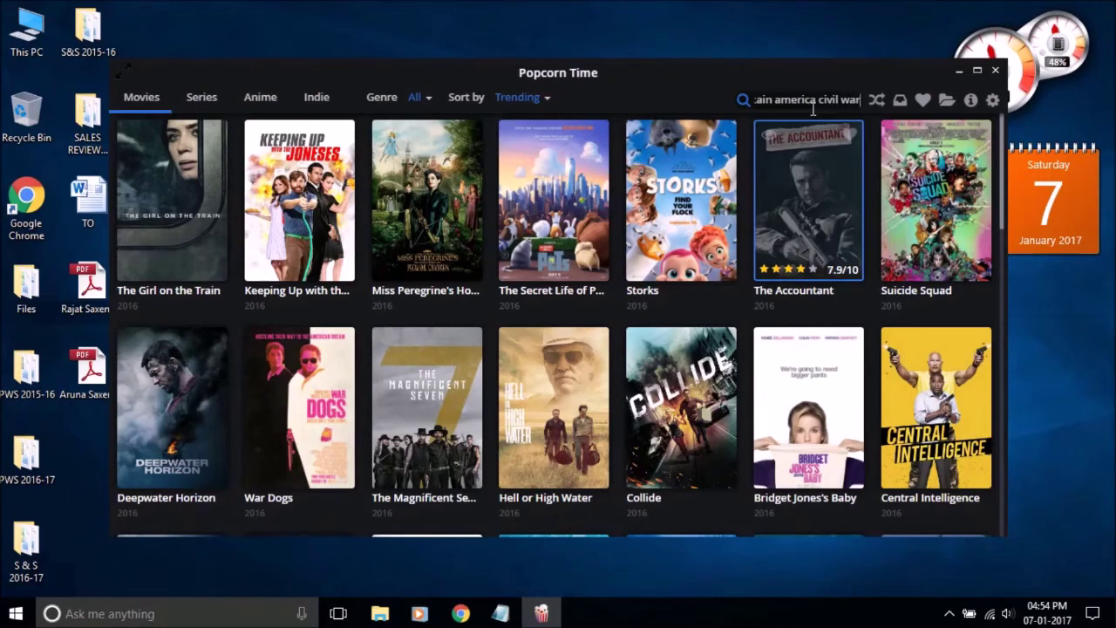
key("Return")
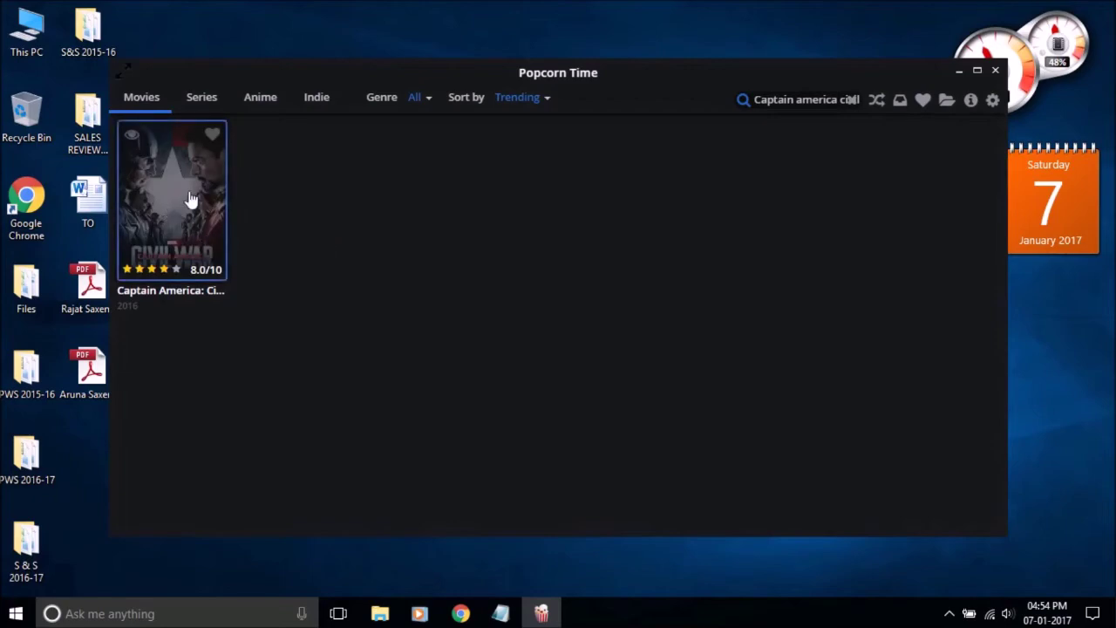
left_click(191, 197)
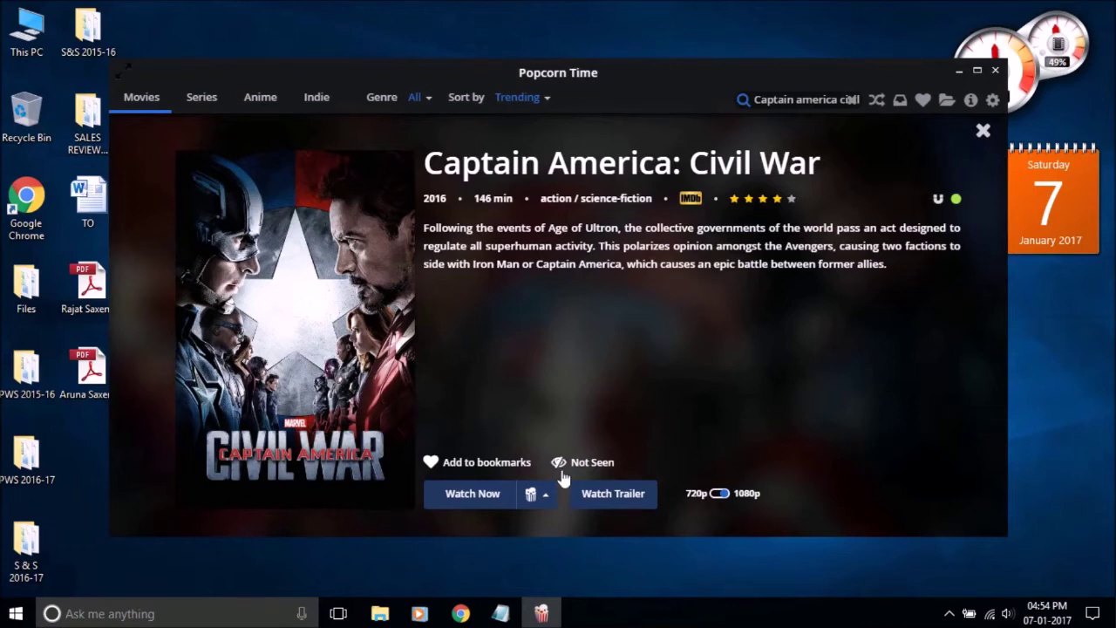
Step: Choose VLC as the player for Captain America: Civil War, start watching it, and cancel the starting download
left_click(546, 495)
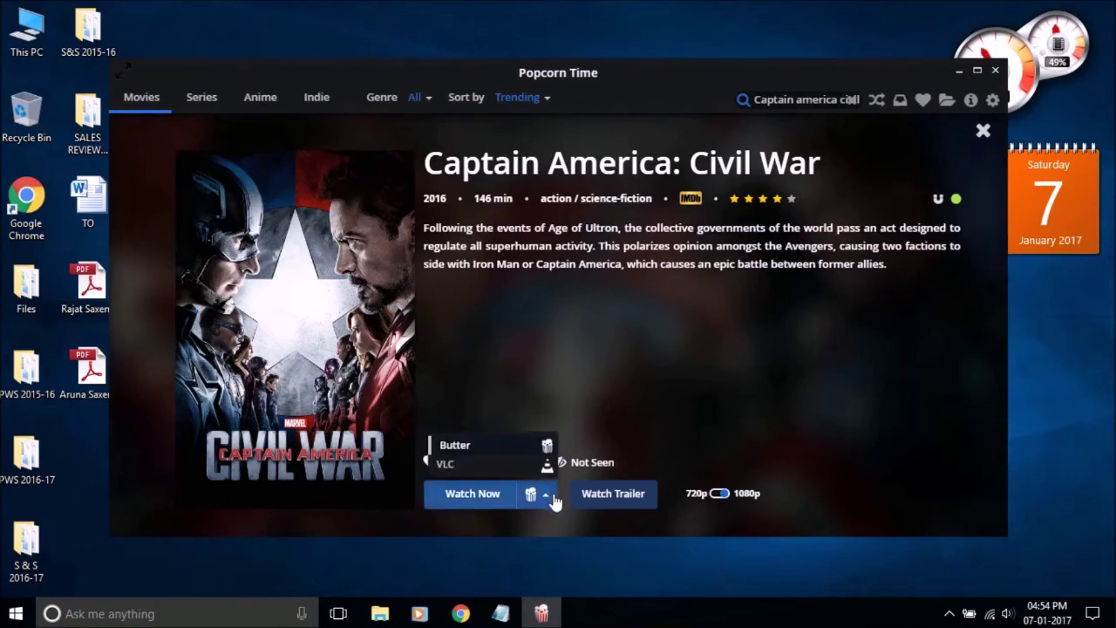
left_click(488, 463)
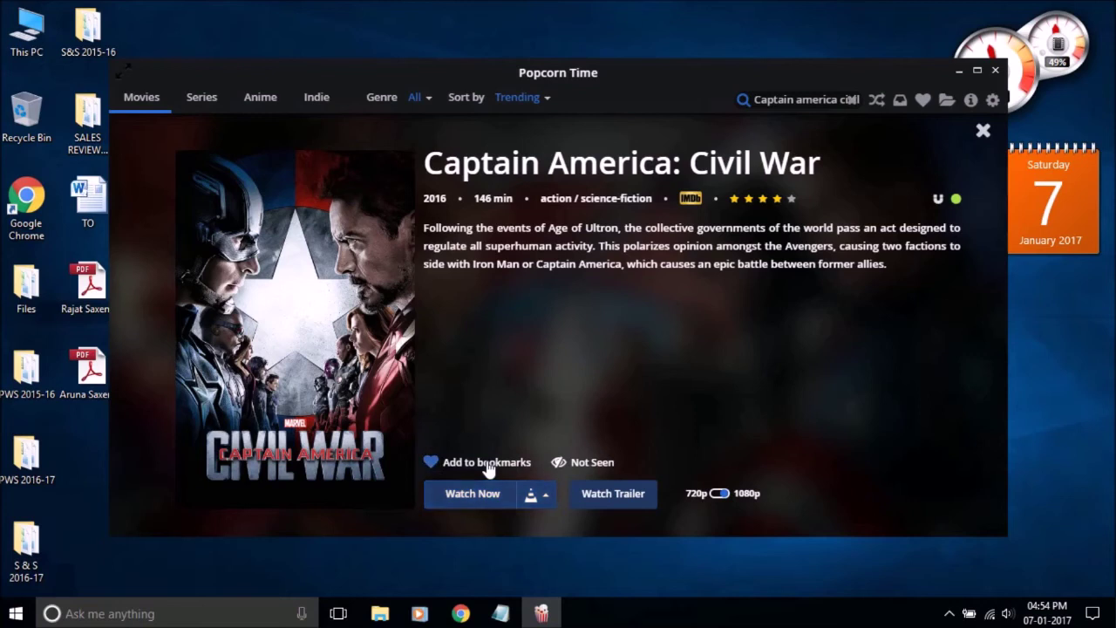
left_click(491, 504)
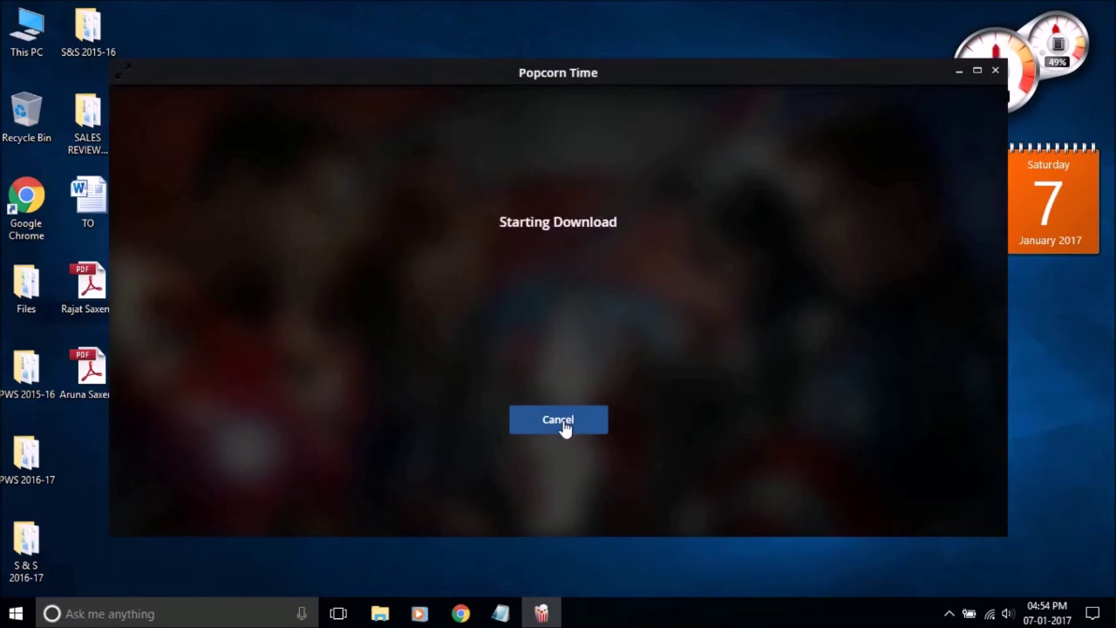
left_click(559, 420)
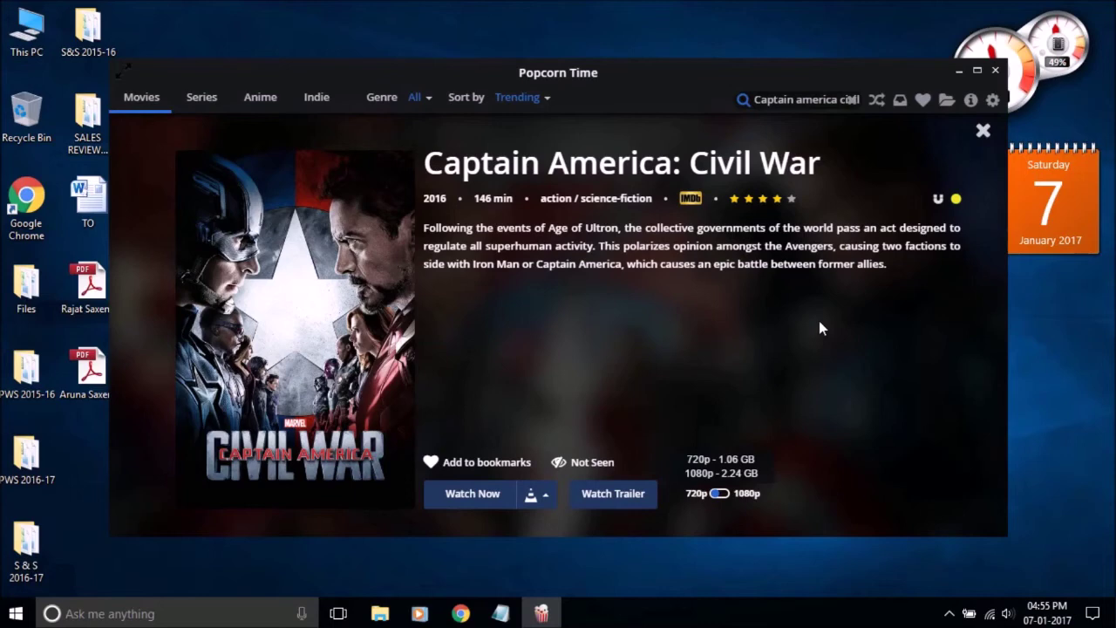
Step: Open the series catalogue and look through the trending series
left_click(199, 99)
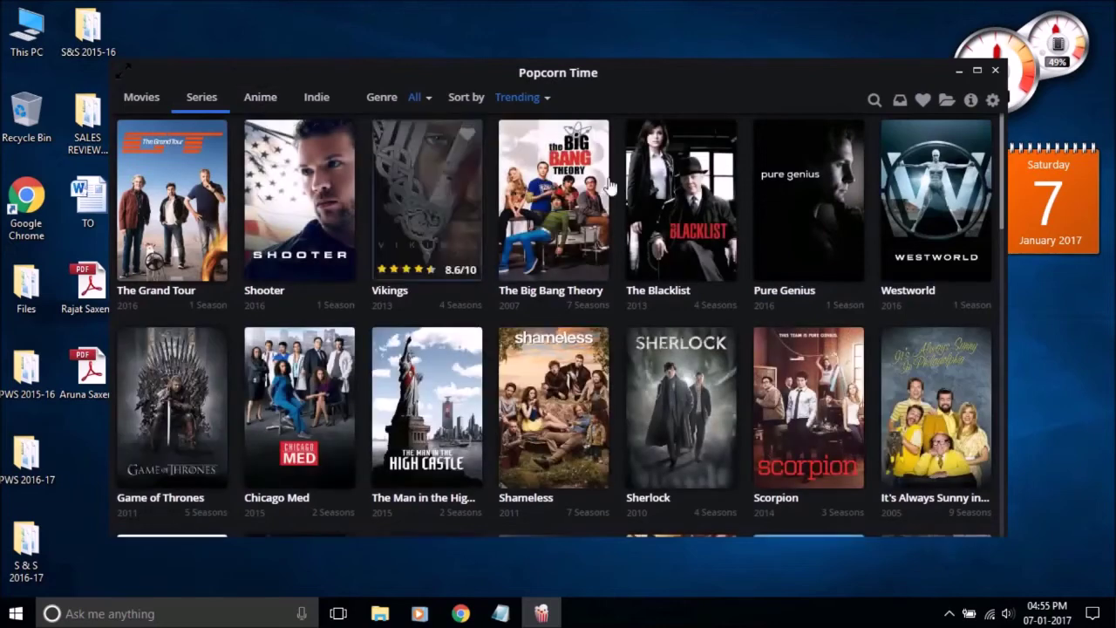
scroll(916, 200, "down", 3)
scroll(913, 214, "up", 3)
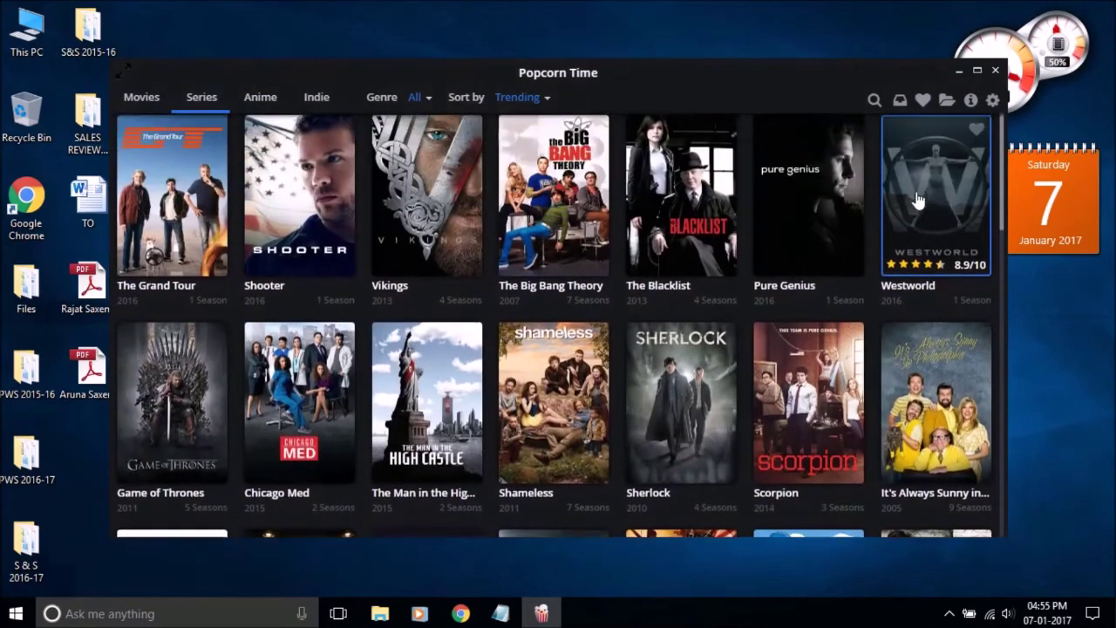
Step: Browse further down the trending series, as far as Bones and Gotham, and return to the start of the list
scroll(806, 401, "down", 1)
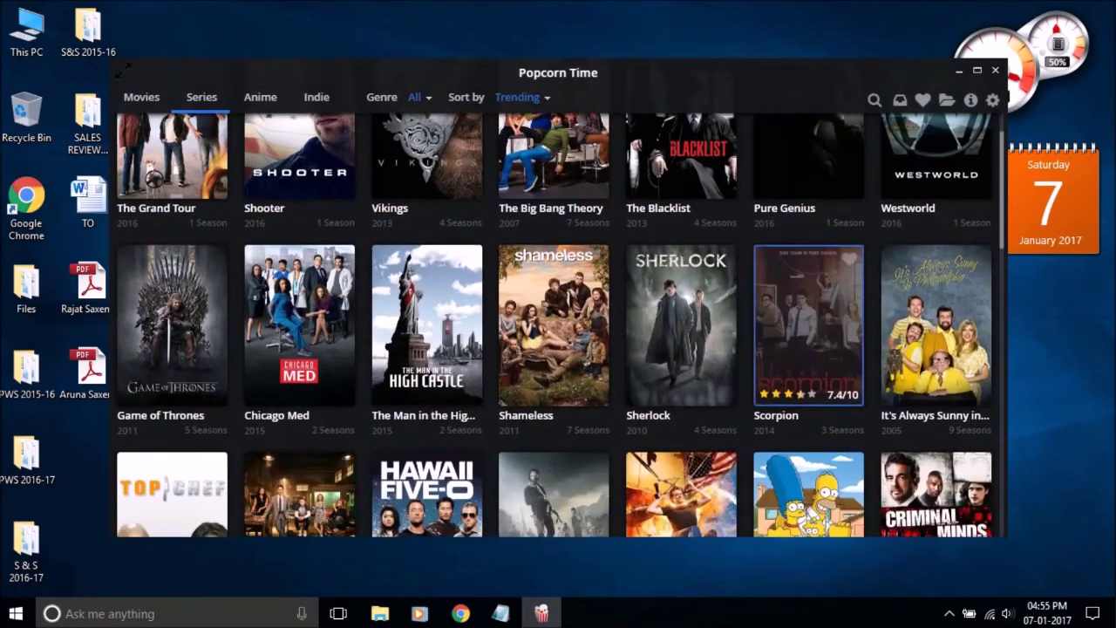
scroll(210, 404, "down", 2)
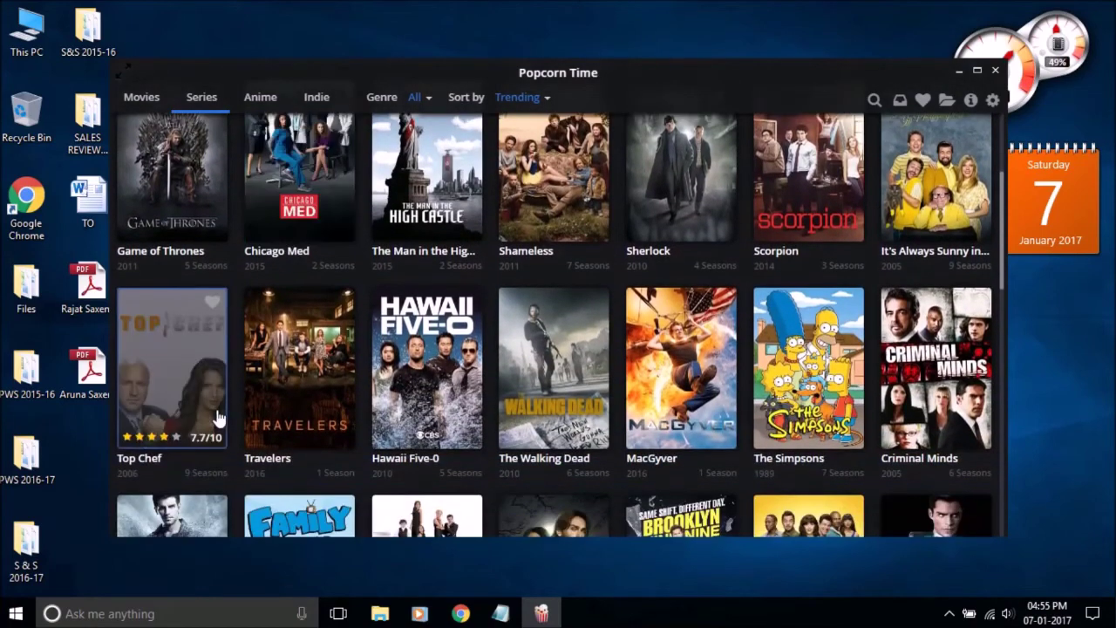
scroll(807, 401, "down", 3)
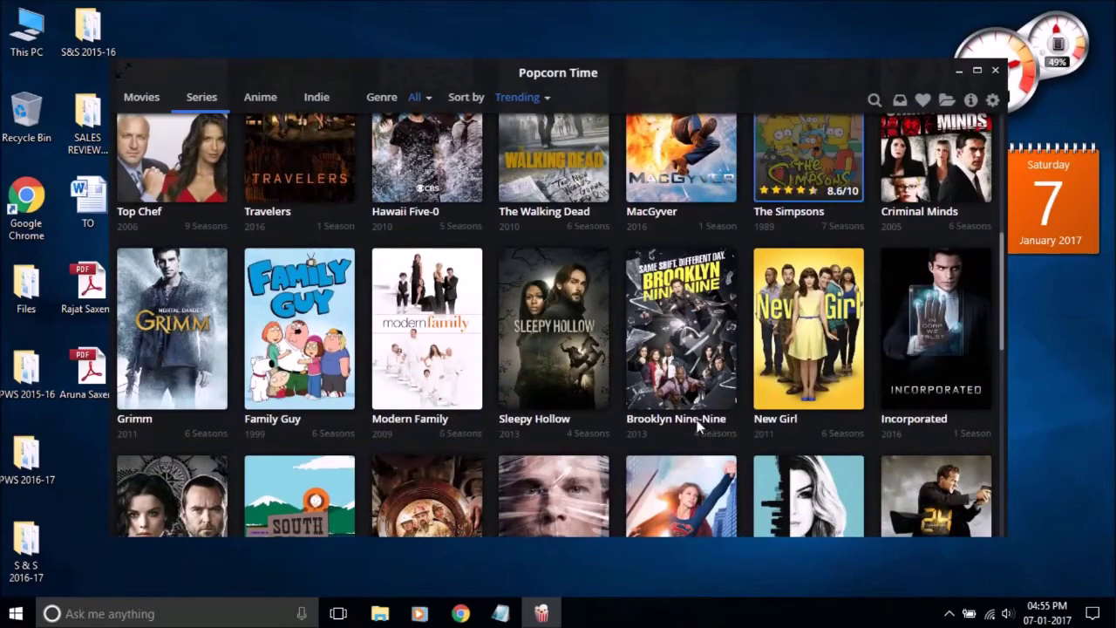
scroll(232, 418, "down", 3)
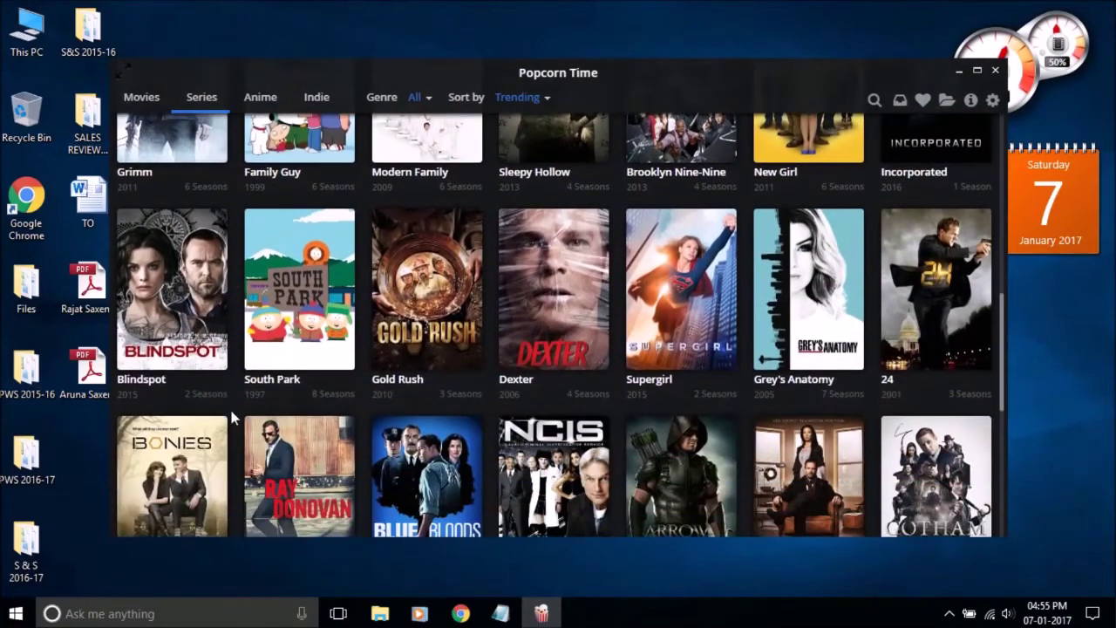
scroll(232, 419, "down", 2)
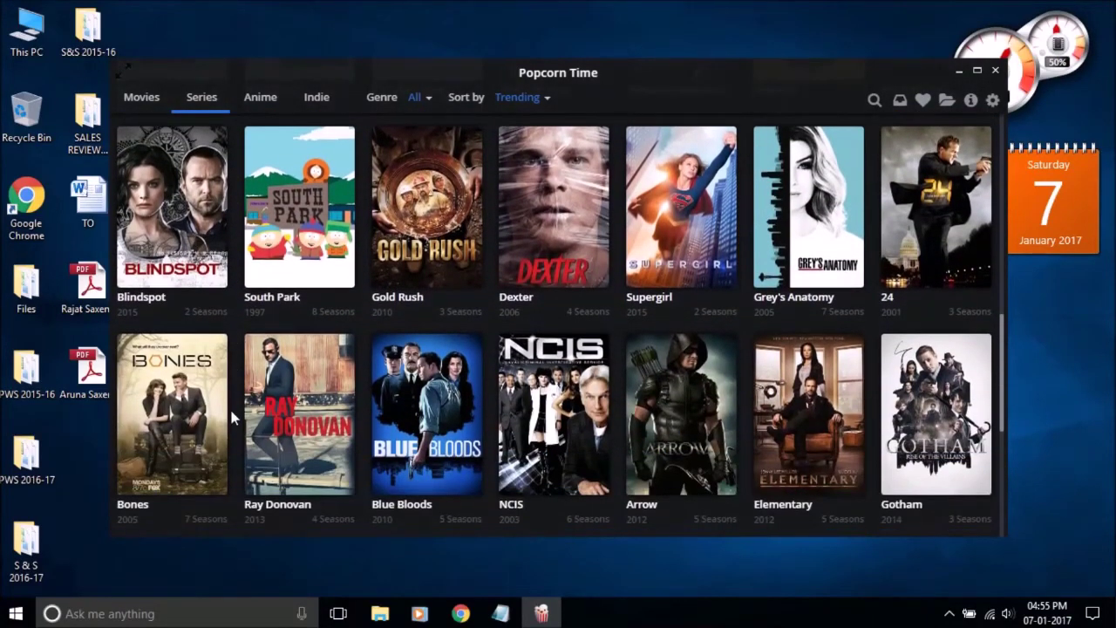
scroll(229, 405, "up", 10)
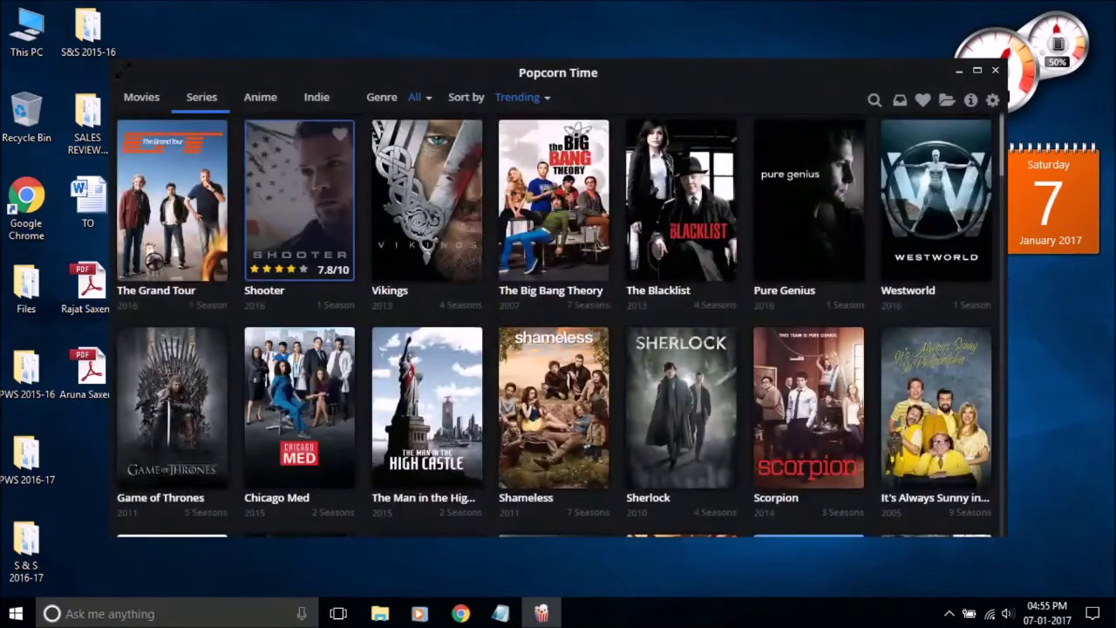
Step: Open the anime catalogue and look through its most popular shows
left_click(264, 101)
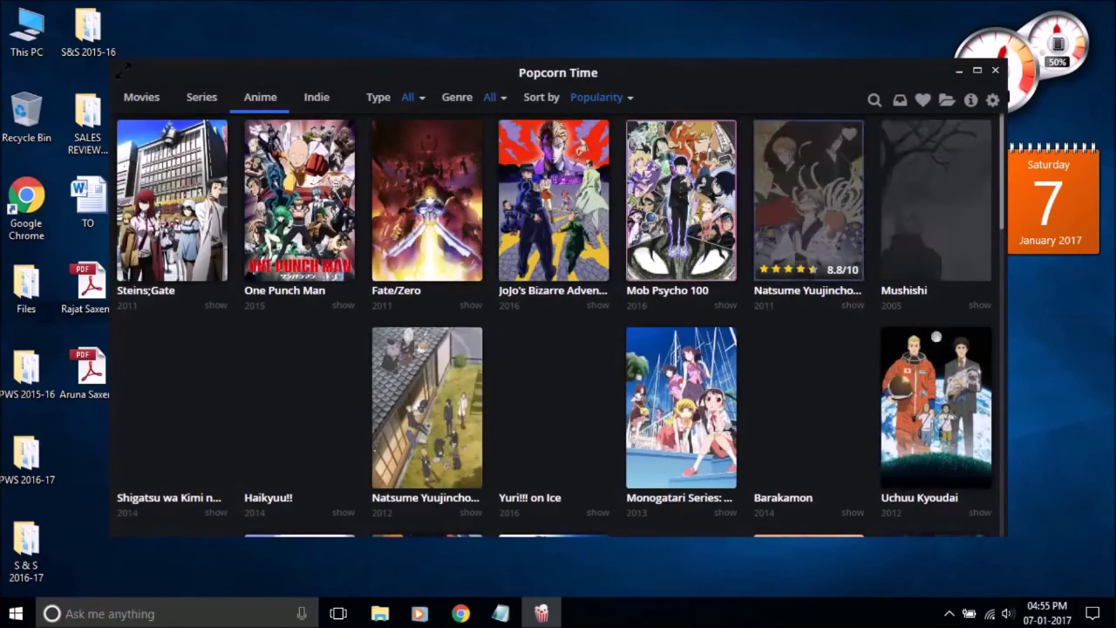
scroll(193, 375, "down", 3)
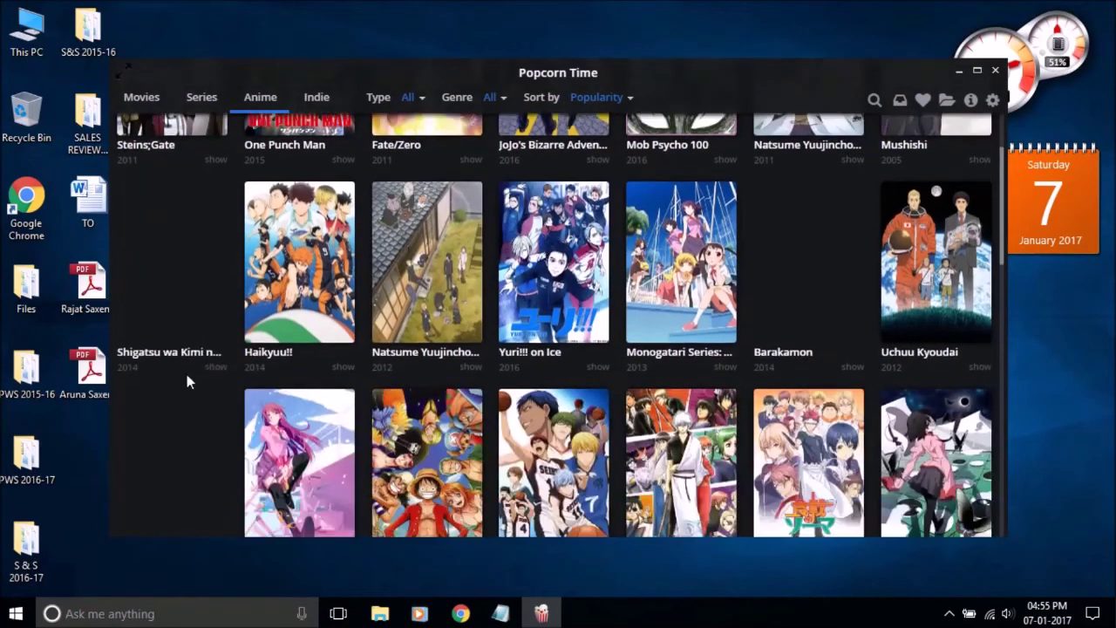
scroll(197, 367, "up", 3)
Step: Open the indie catalogue and view its available genre filters and sorting options
left_click(326, 99)
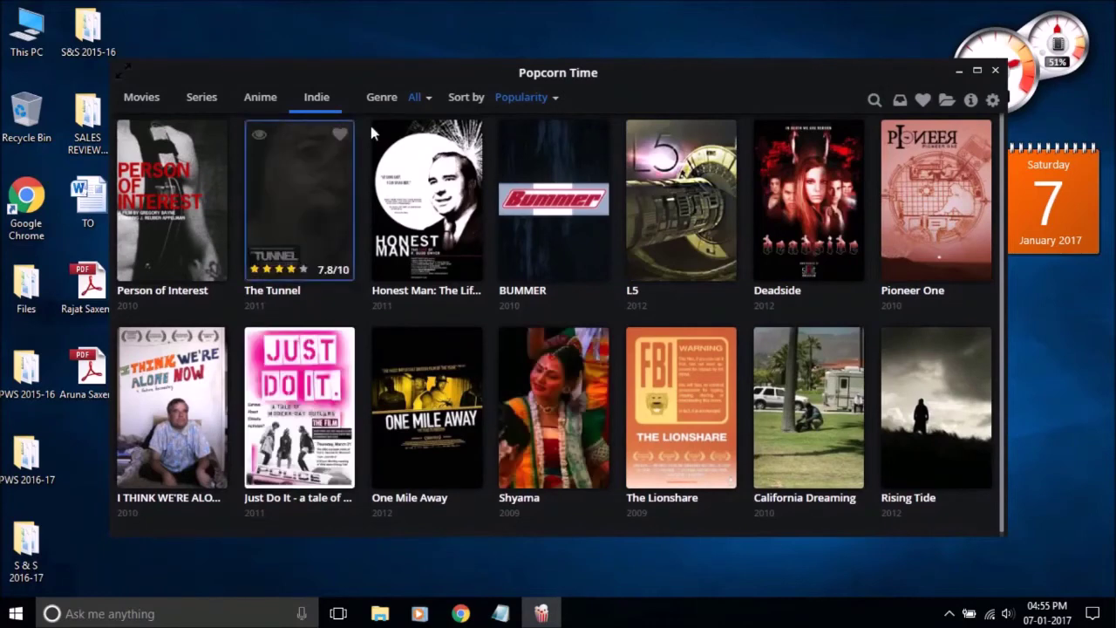
left_click(428, 106)
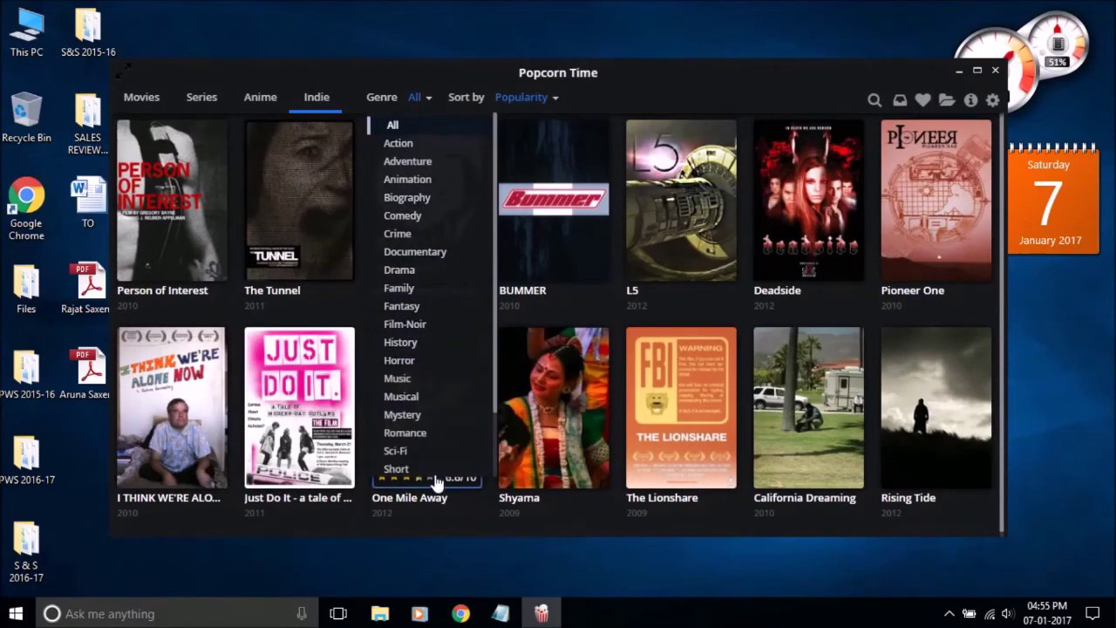
left_click(559, 98)
left_click(558, 99)
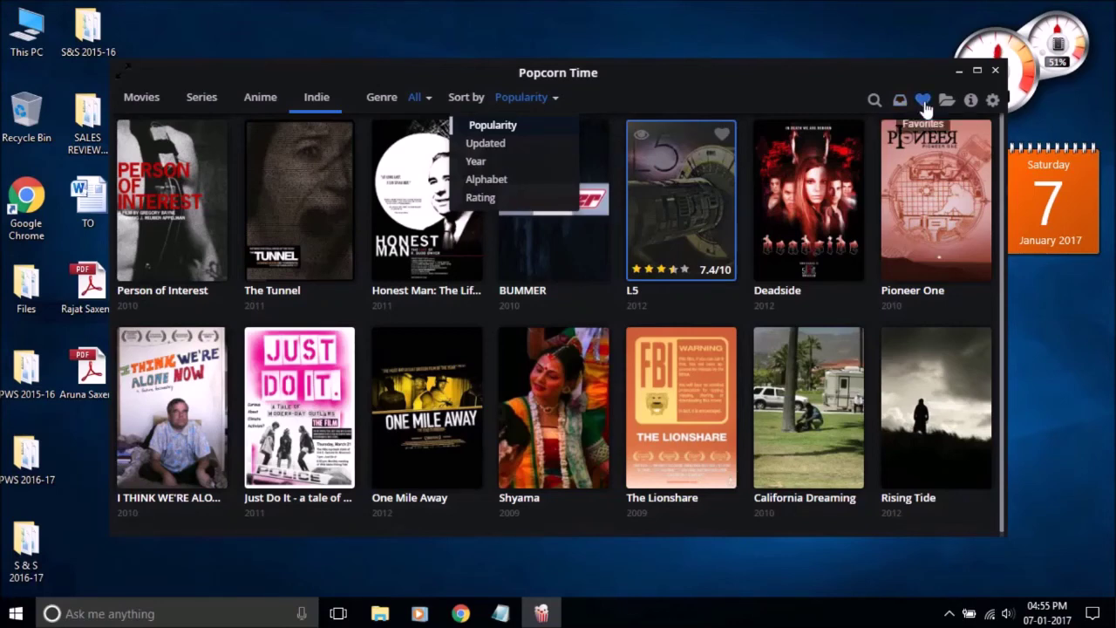
Step: View the available themes in the settings, leave the settings, and close Popcorn Time
left_click(993, 101)
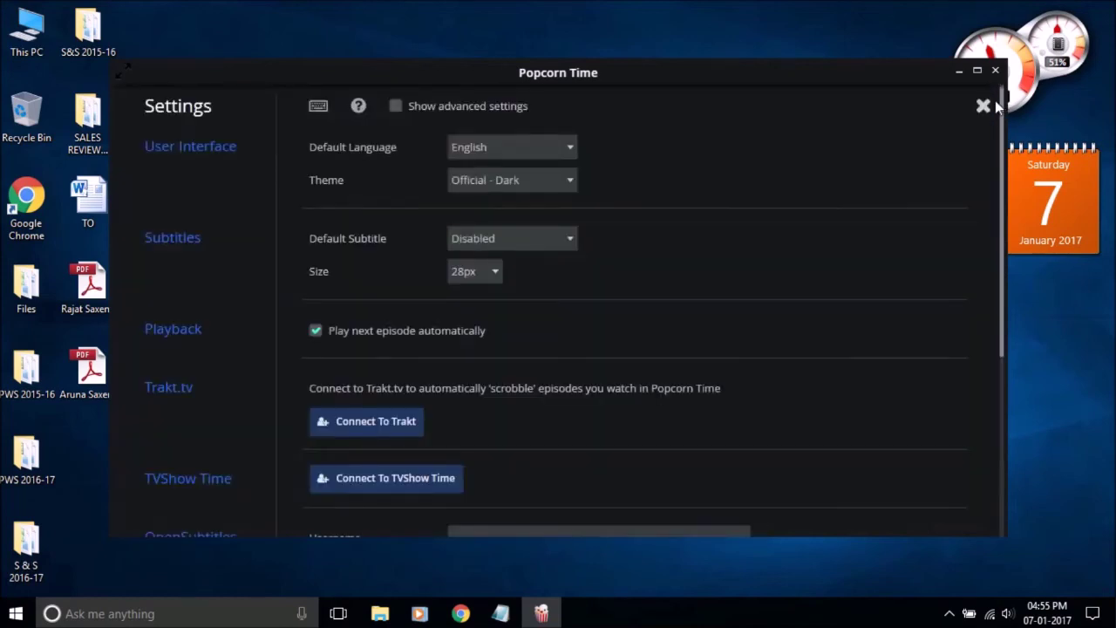
left_click(502, 189)
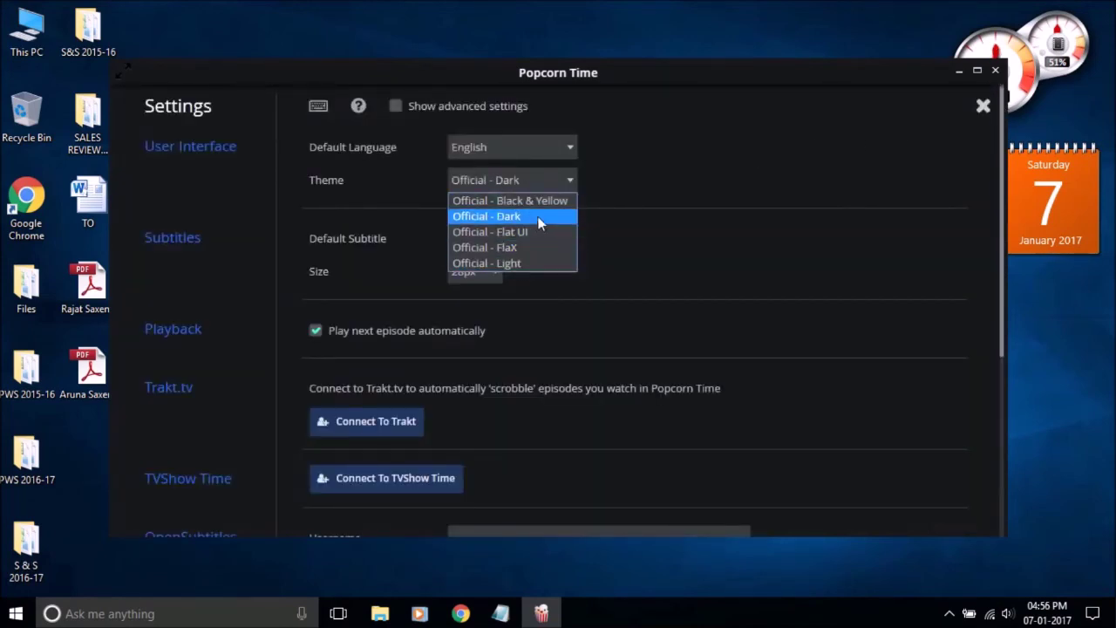
left_click(983, 106)
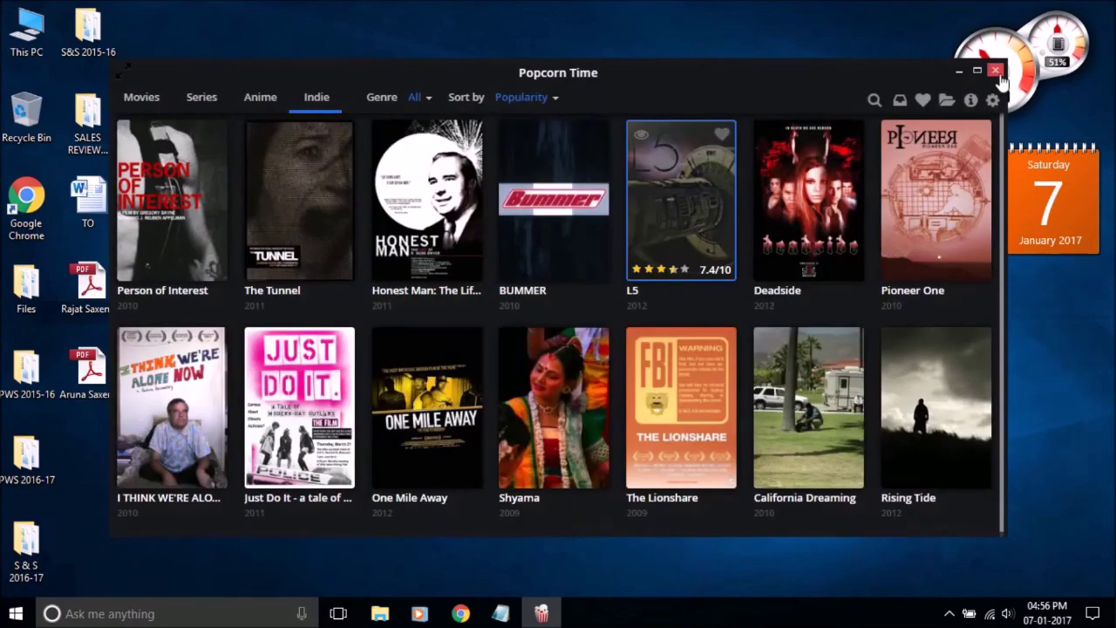
left_click(996, 72)
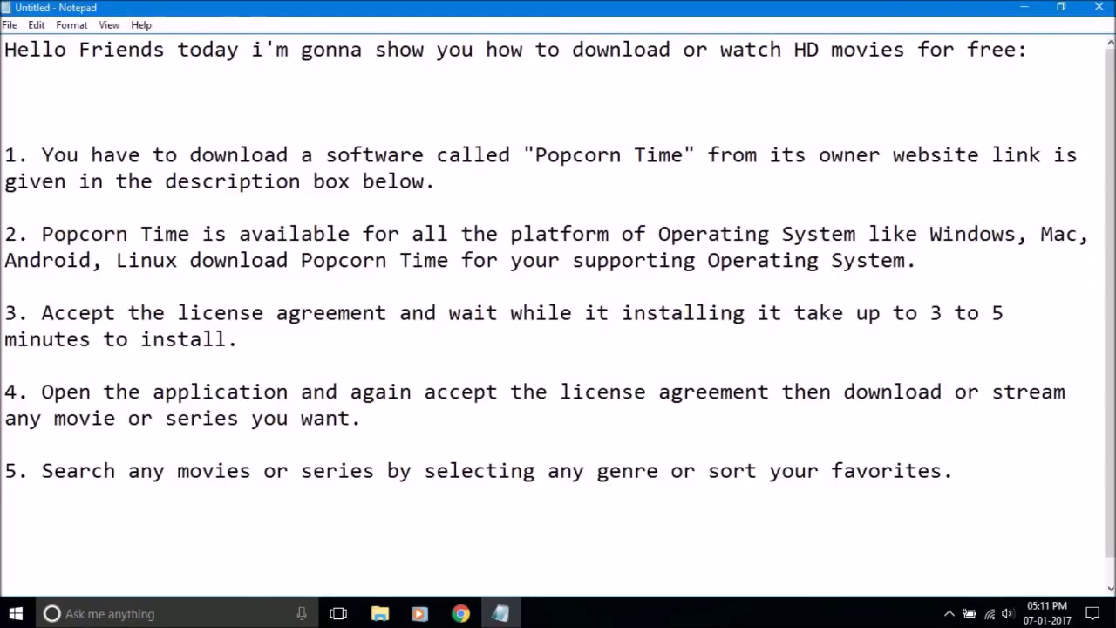
Step: In Notepad, add the closing line "That's all for Today Video..." below point 5 and briefly highlight "That's all for Today"
type("That's all for Today Video...")
key("ctrl+End")
key("Home")
key("shift+Right")
key("shift+Right")
key("shift+Right")
key("shift+Right")
key("shift+Right")
key("shift+Right")
key("shift+Right")
key("shift+Right")
key("shift+Right")
key("shift+Right")
key("shift+Right")
key("shift+Right")
key("shift+Right")
key("shift+Right")
key("shift+Right")
key("shift+Right")
key("shift+Right")
key("shift+Right")
key("shift+Right")
key("shift+Right")
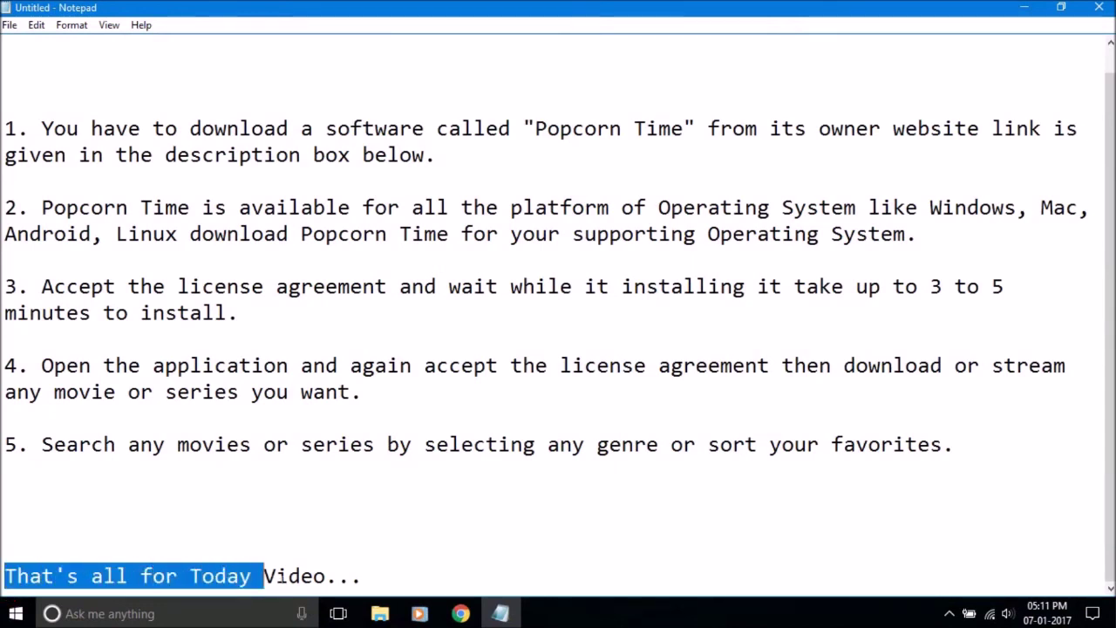
key("Right")
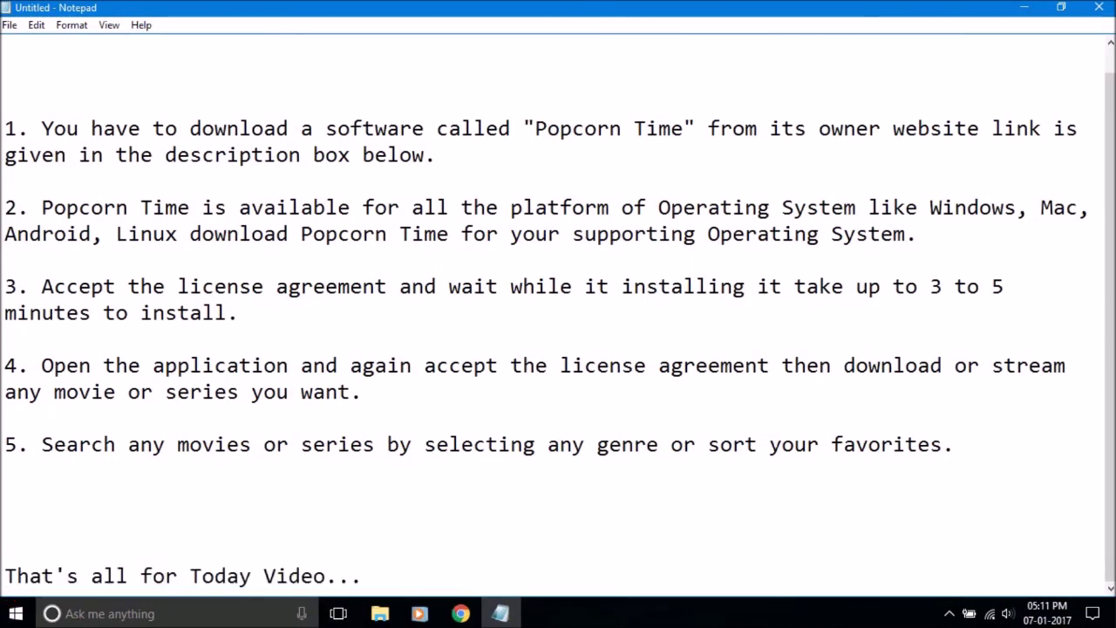